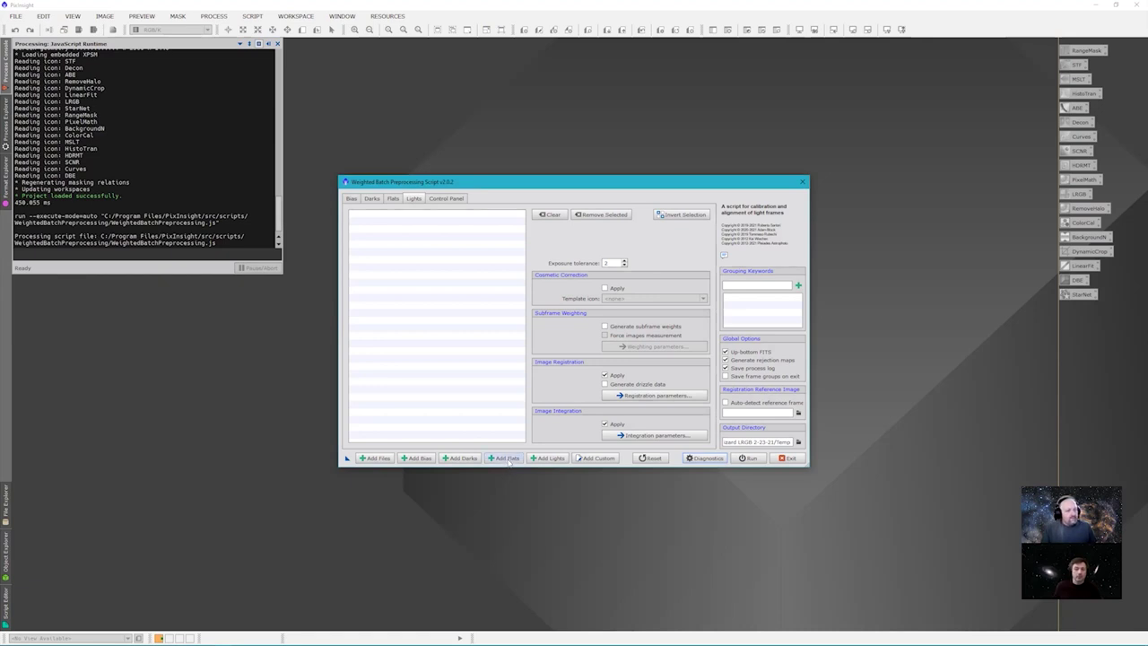
Step: Add the twenty 10.26 s S-filter flats, 10-48-27 through 10-52-51, from the FLAT folder
{"action": "left_click", "coordinate": [507, 459]}
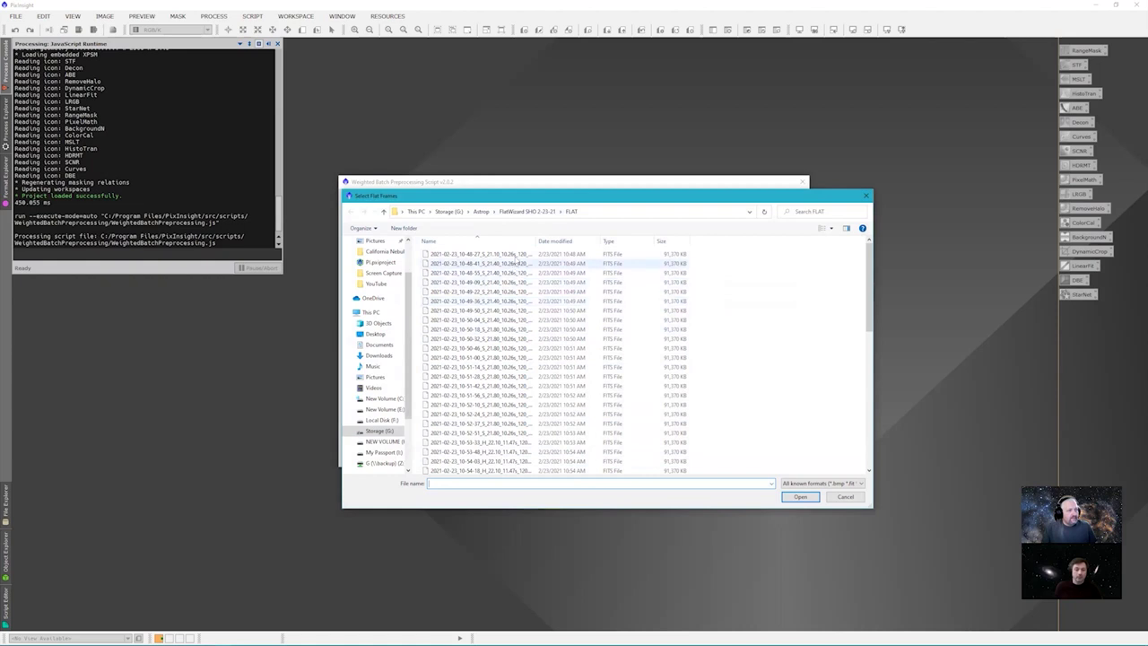
{"action": "left_click", "coordinate": [516, 254]}
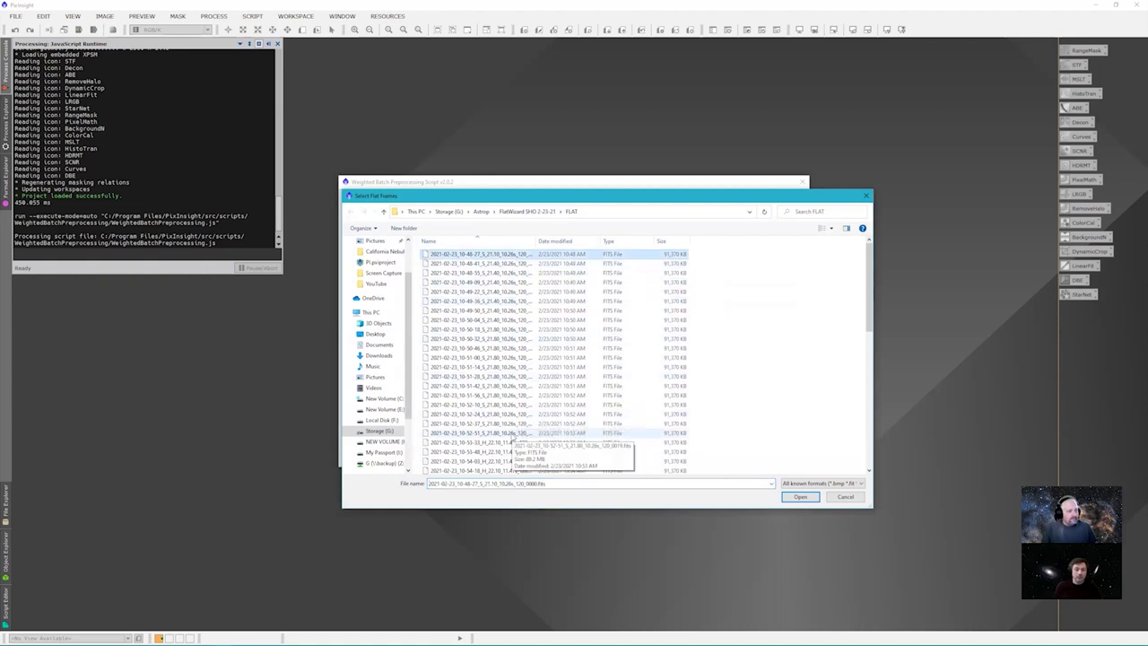
{"action": "left_click", "coordinate": [514, 435], "text": "shift"}
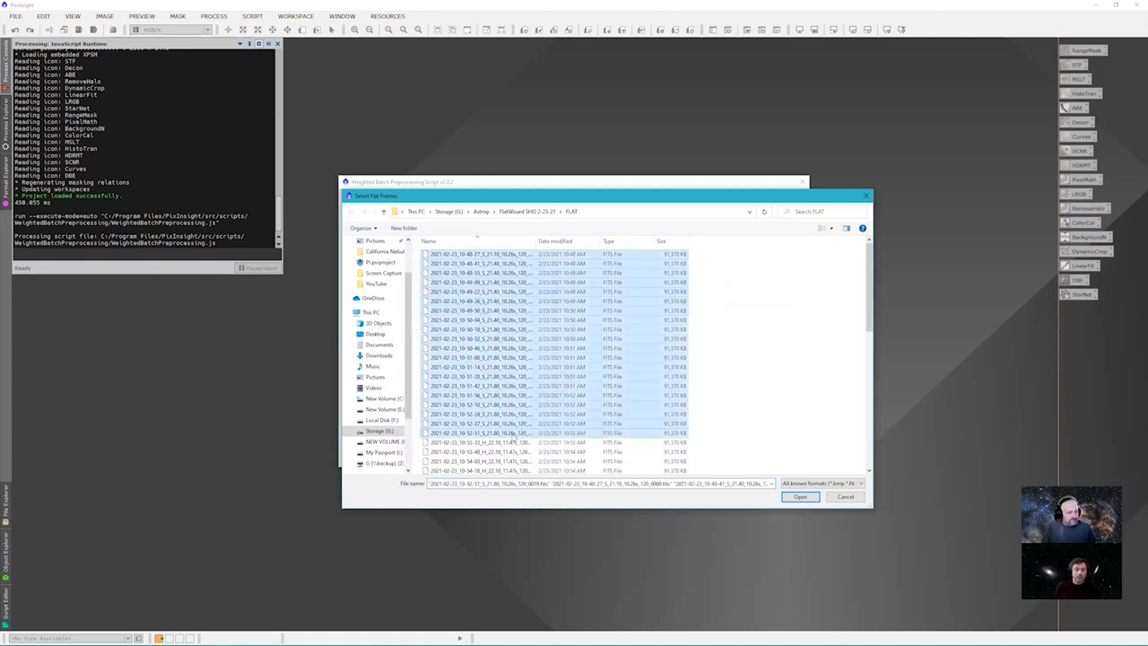
{"action": "left_click", "coordinate": [800, 497]}
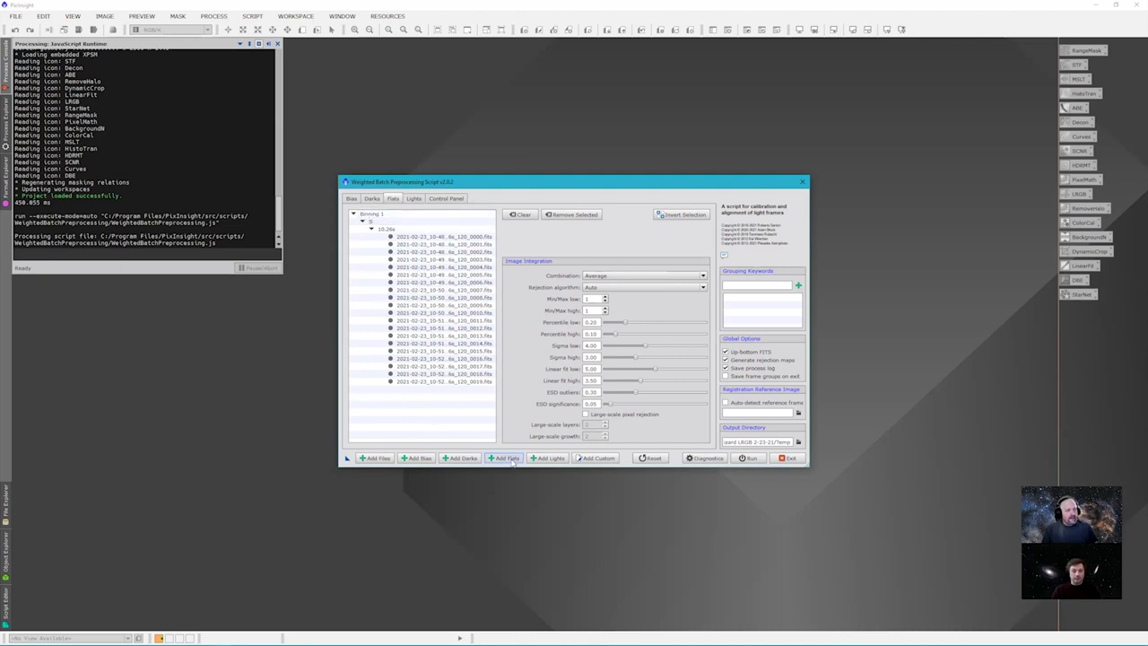
Step: Switch the Weighted Batch Preprocessing window to its Darks page
{"action": "left_click", "coordinate": [371, 200]}
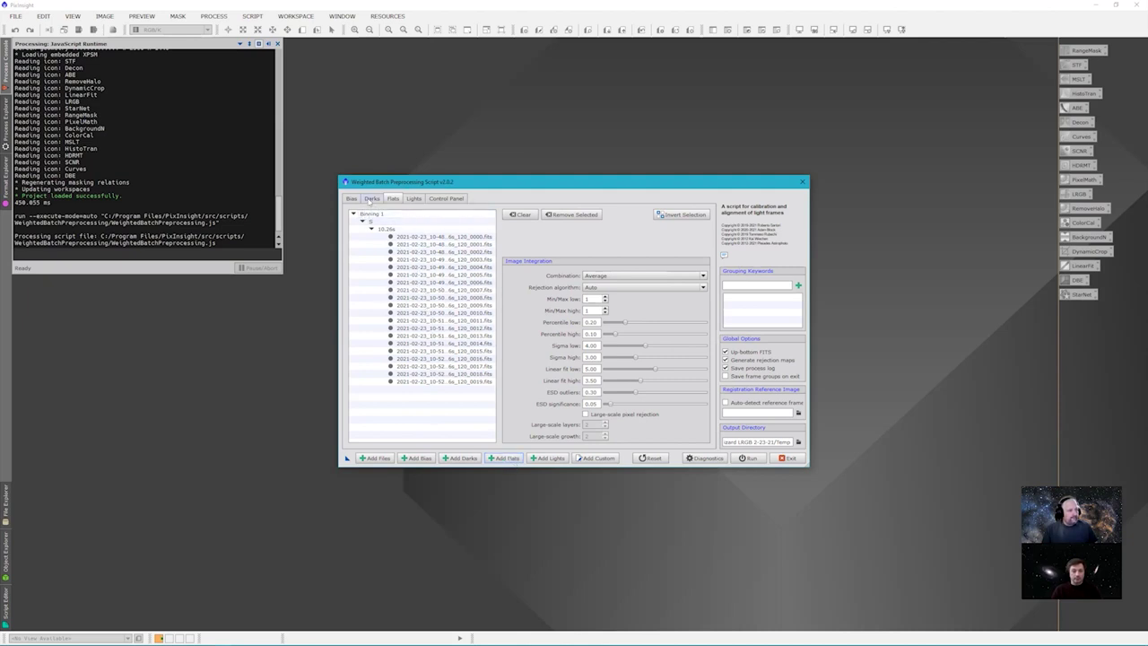
Step: Add the first twenty DARKFLAT files, through 11-08-04, as 10.26 s darks
{"action": "left_click", "coordinate": [460, 458]}
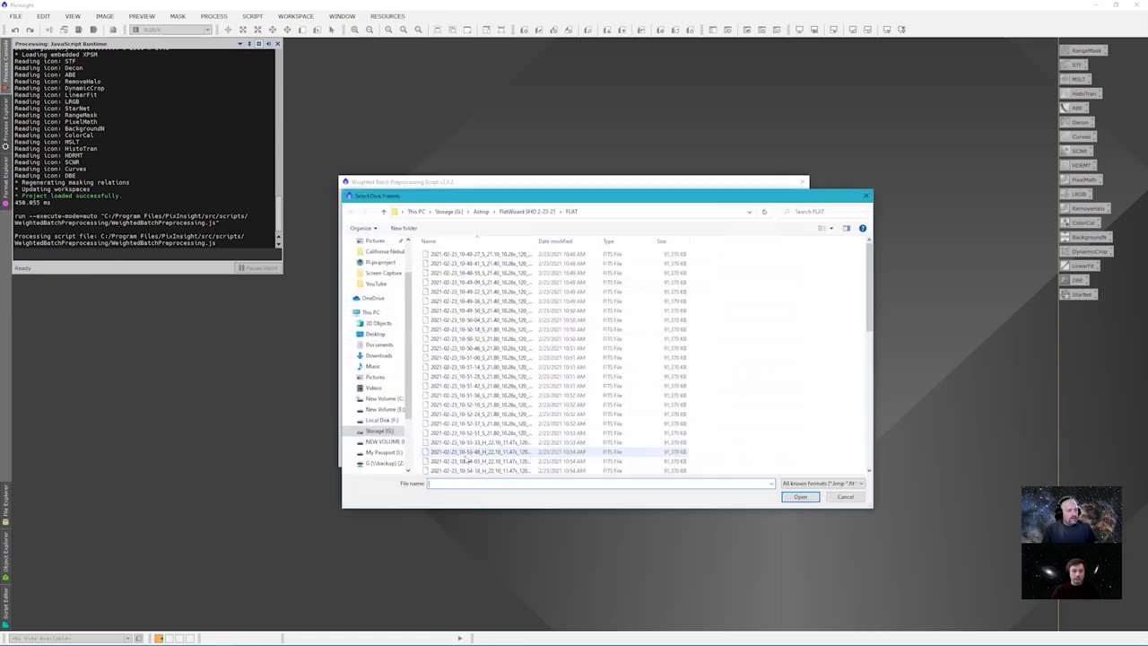
{"action": "left_click", "coordinate": [526, 212]}
{"action": "double_click", "coordinate": [469, 255]}
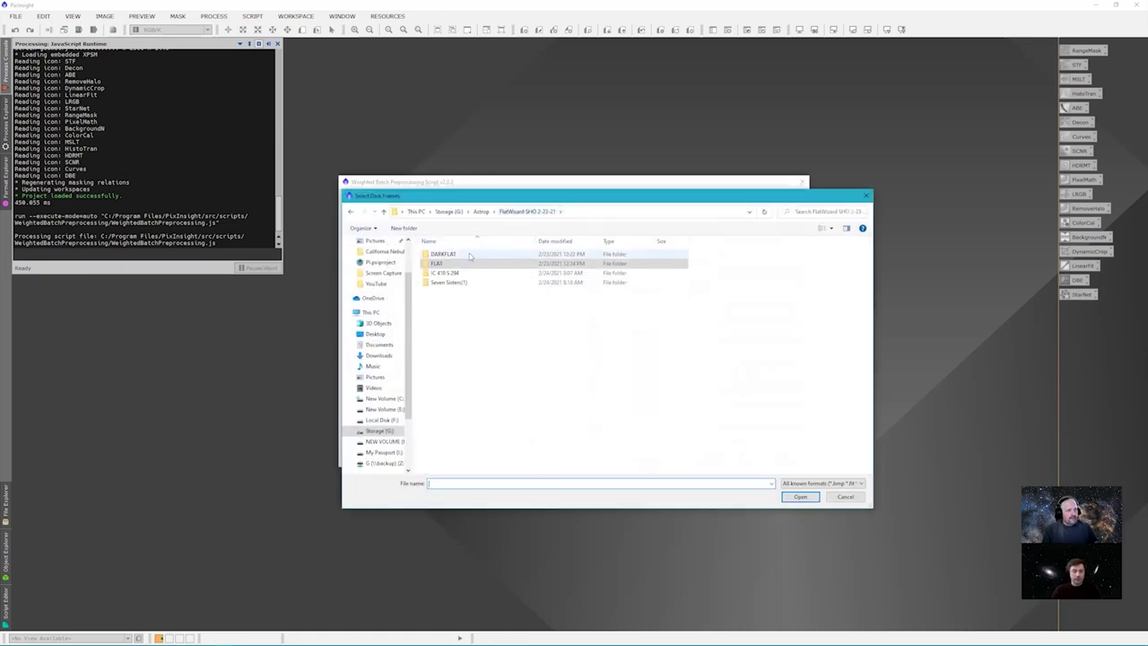
{"action": "left_click", "coordinate": [469, 255]}
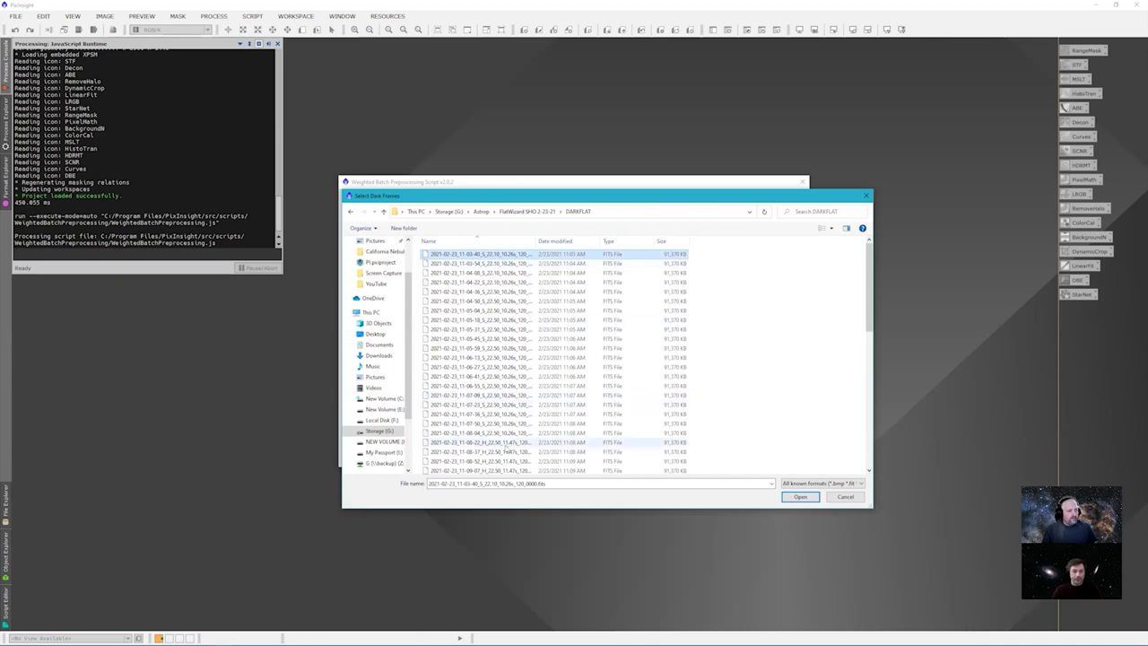
{"action": "scroll", "coordinate": [507, 417], "scroll_direction": "down", "scroll_amount": 1}
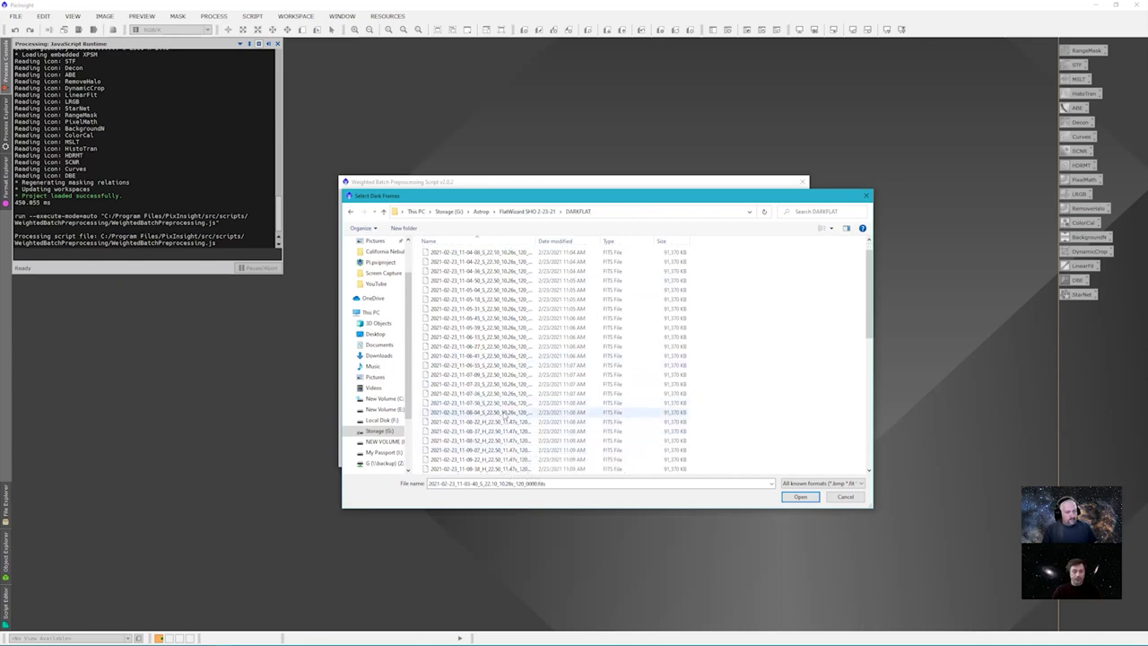
{"action": "left_click", "coordinate": [507, 413], "text": "shift"}
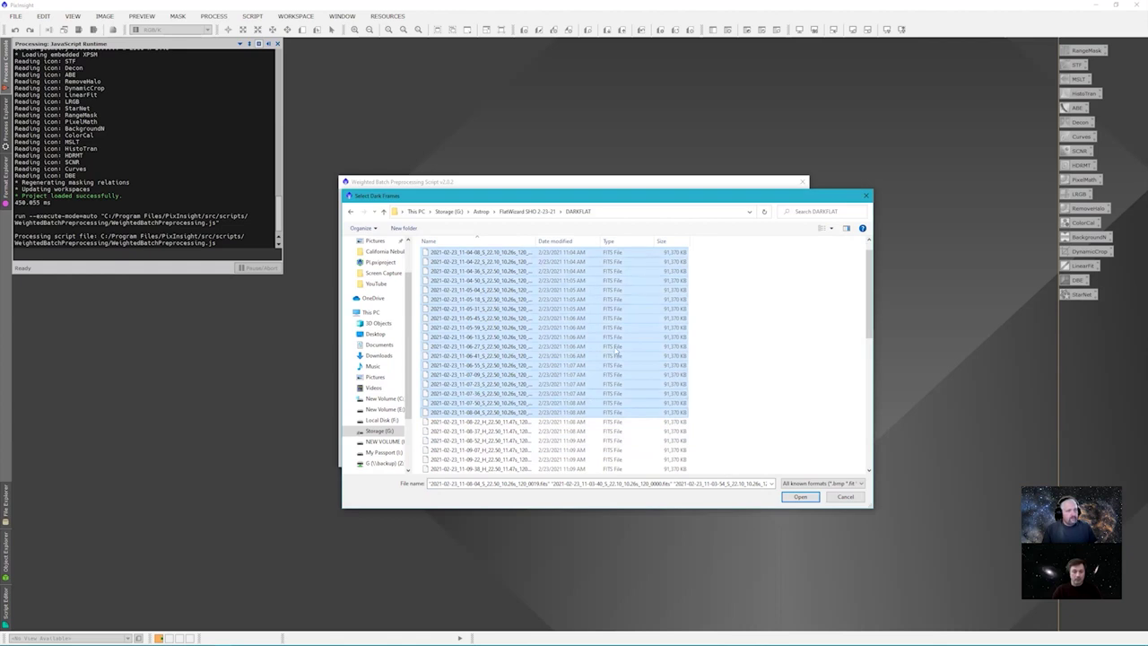
{"action": "left_click", "coordinate": [801, 497]}
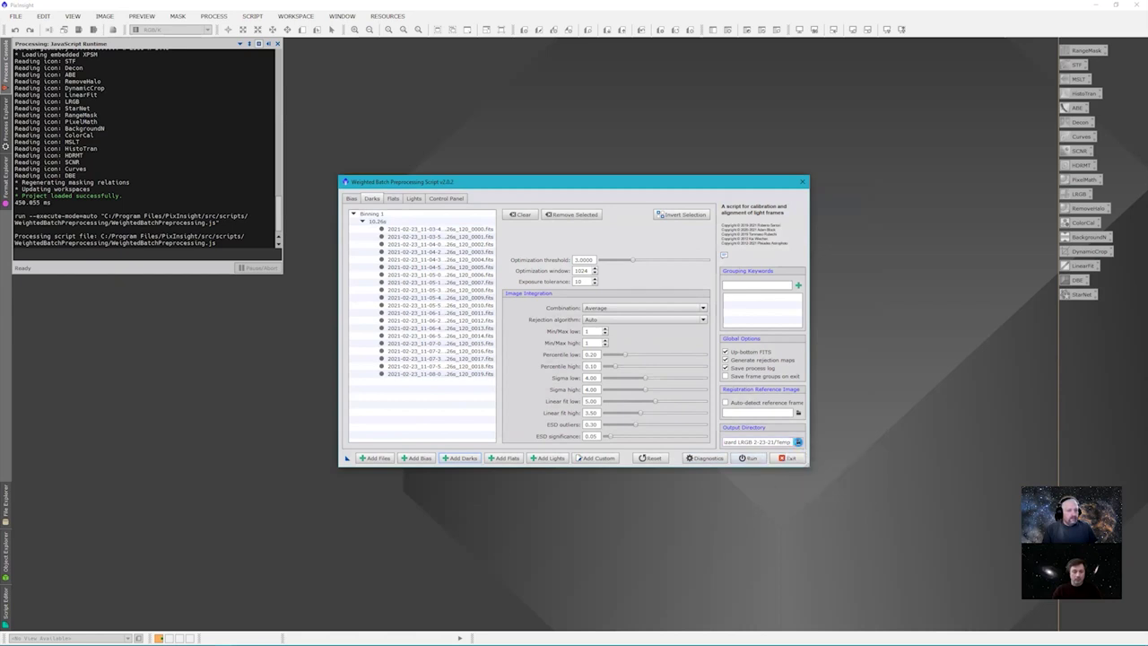
{"action": "left_click", "coordinate": [798, 442]}
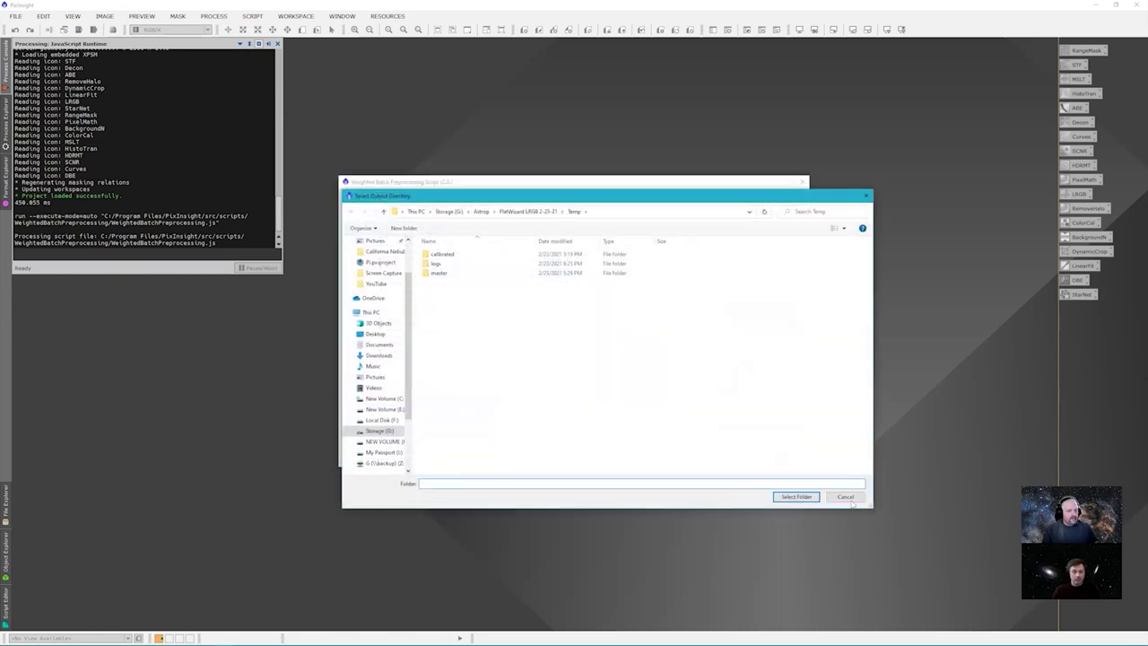
{"action": "left_click", "coordinate": [796, 496]}
{"action": "left_click", "coordinate": [749, 458]}
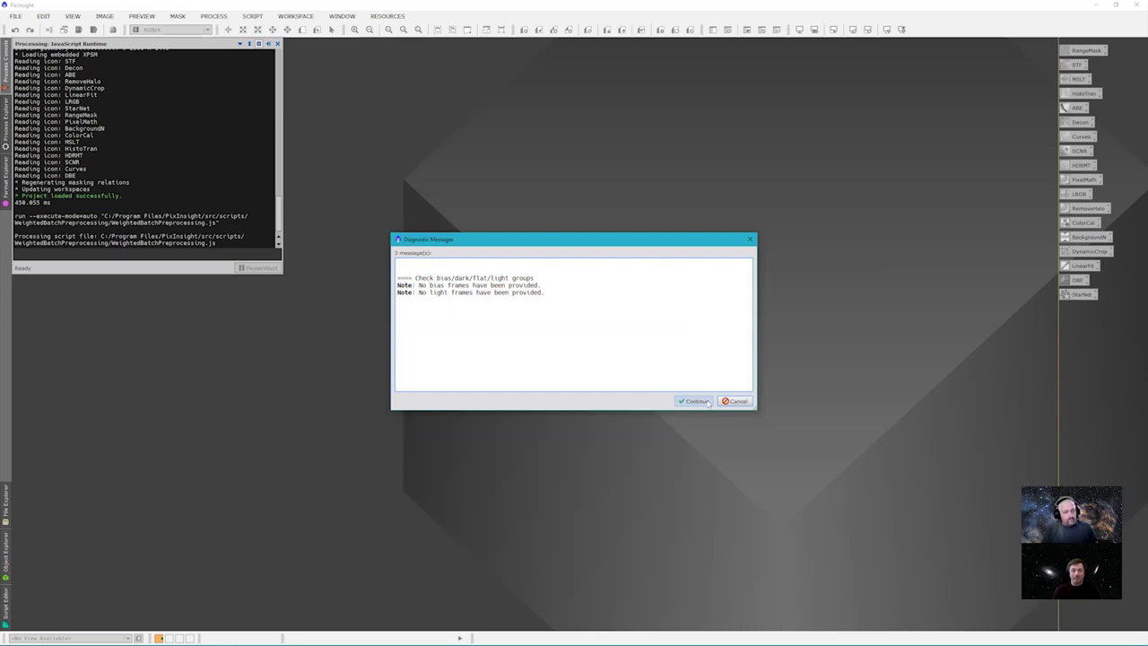
{"action": "left_click", "coordinate": [736, 402]}
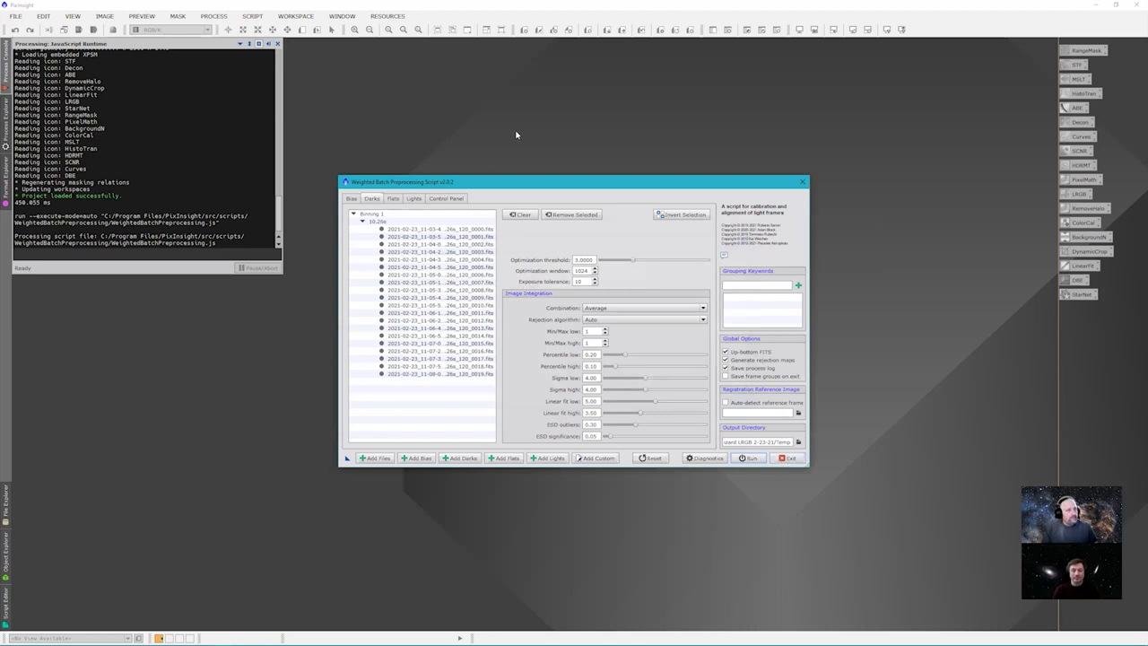
{"action": "mouse_move", "coordinate": [225, 638]}
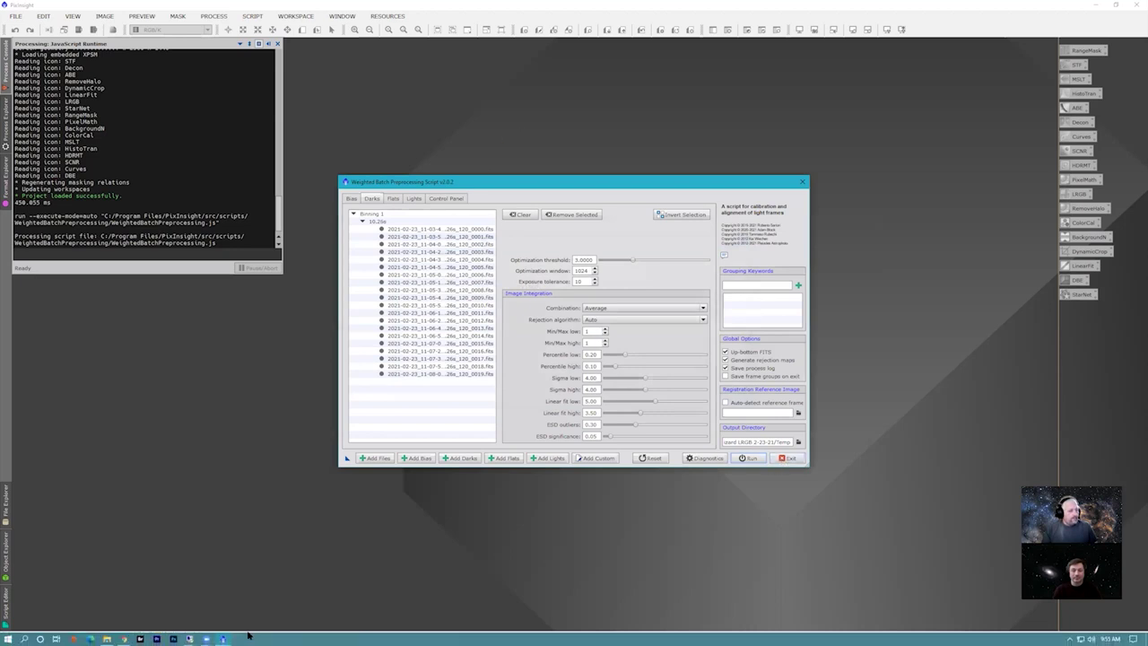
{"action": "left_click", "coordinate": [108, 639]}
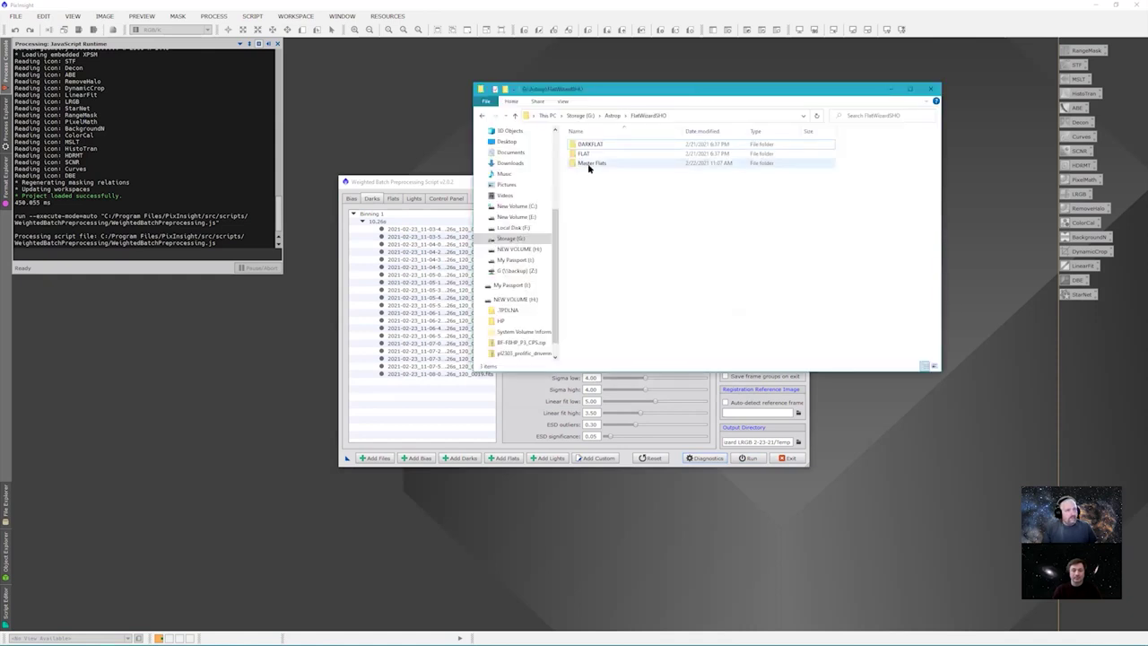
{"action": "double_click", "coordinate": [592, 164]}
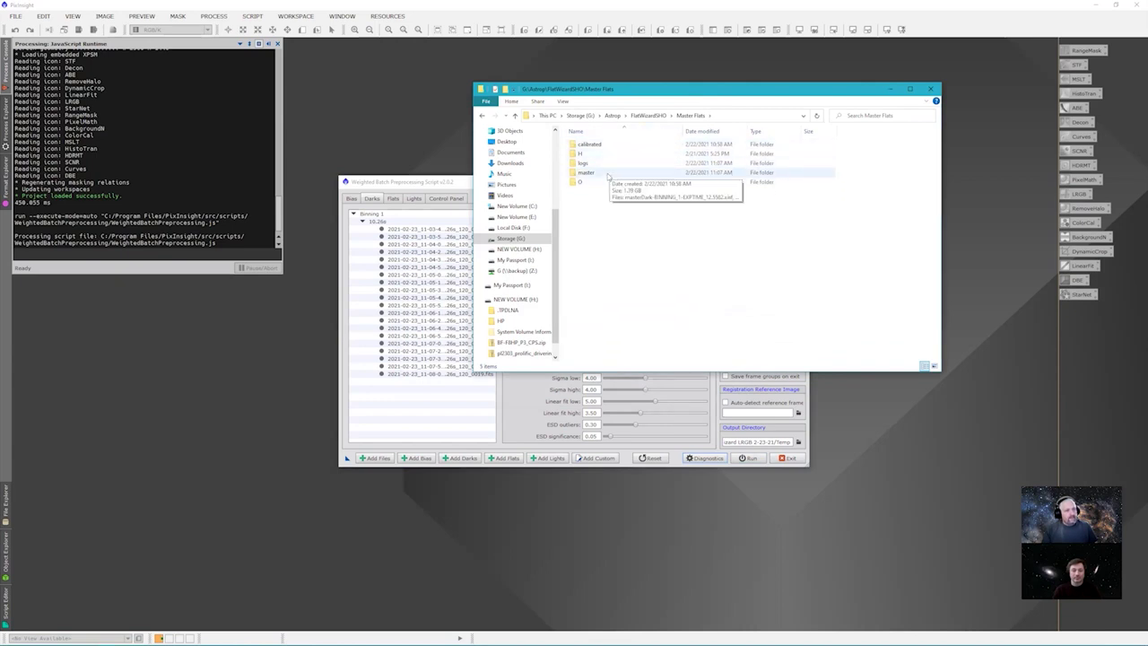
{"action": "double_click", "coordinate": [601, 173]}
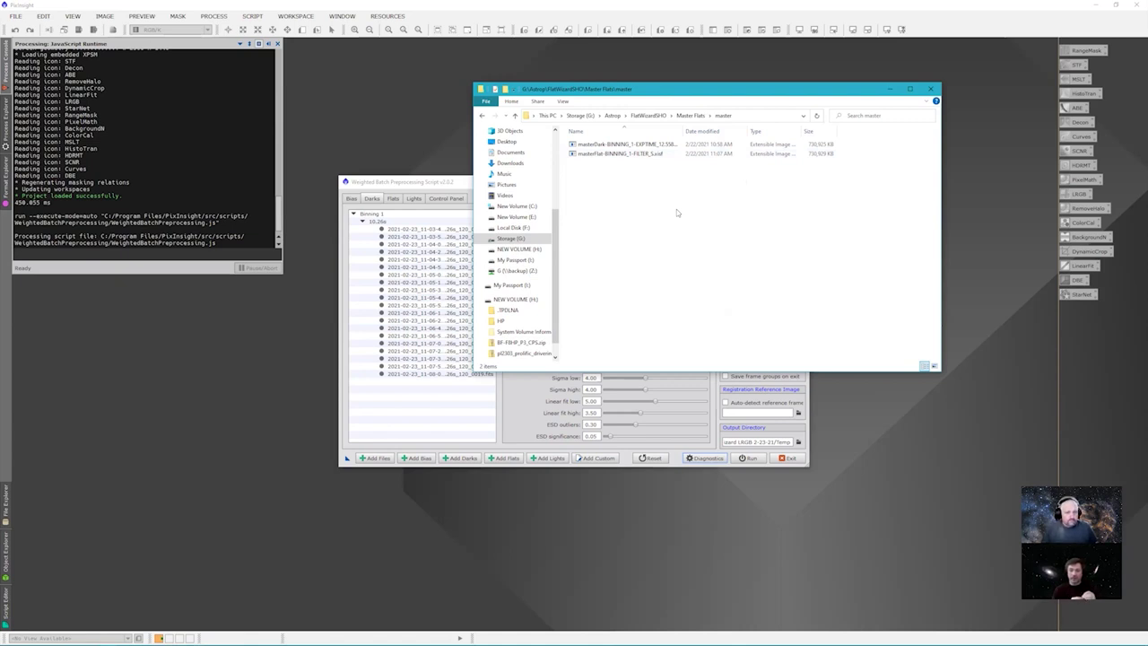
{"action": "left_click", "coordinate": [442, 183]}
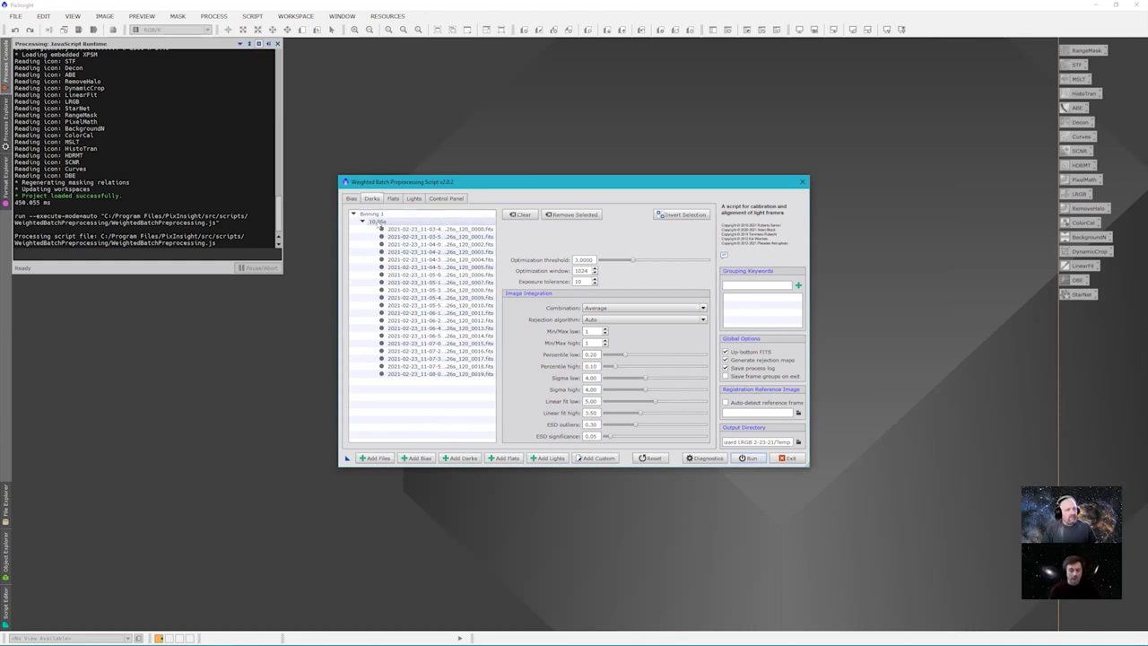
Step: Check the 10.26 s dark entries, then view the Control Panel summary of 20 darks and 20 S flats
{"action": "left_click", "coordinate": [375, 223]}
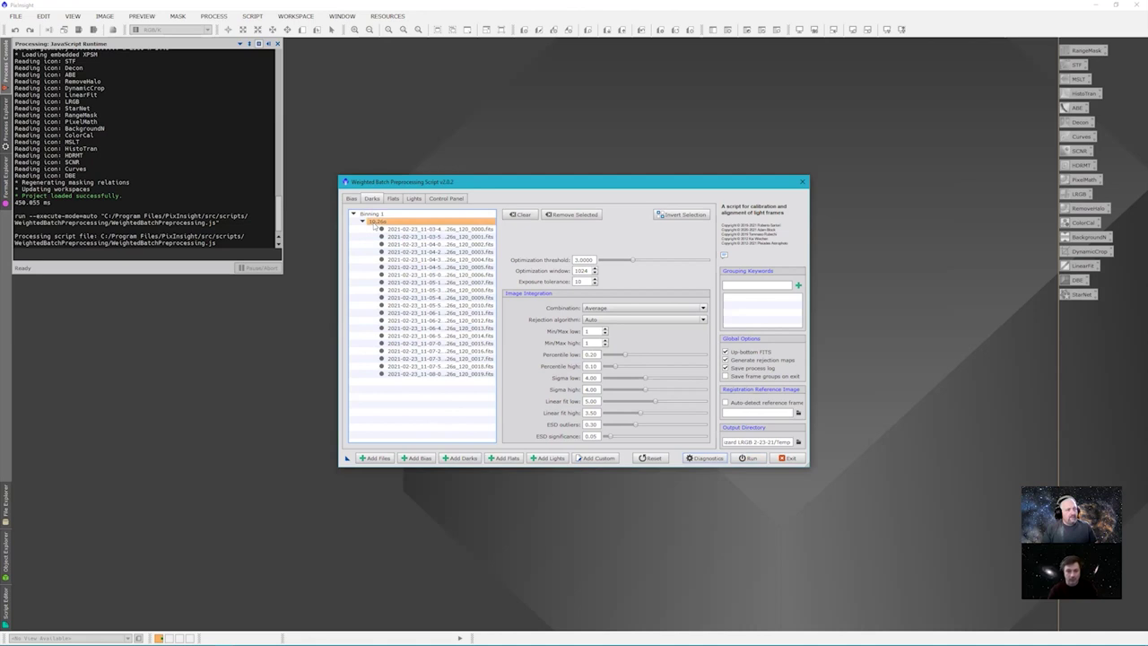
{"action": "left_click", "coordinate": [376, 236]}
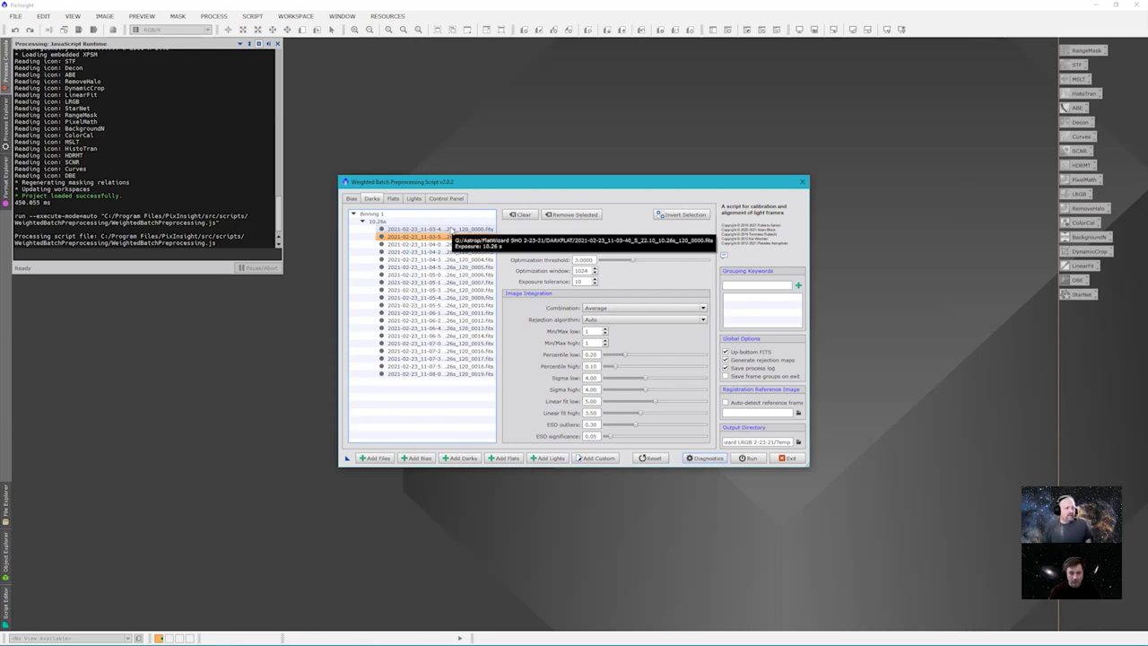
{"action": "left_click", "coordinate": [448, 199]}
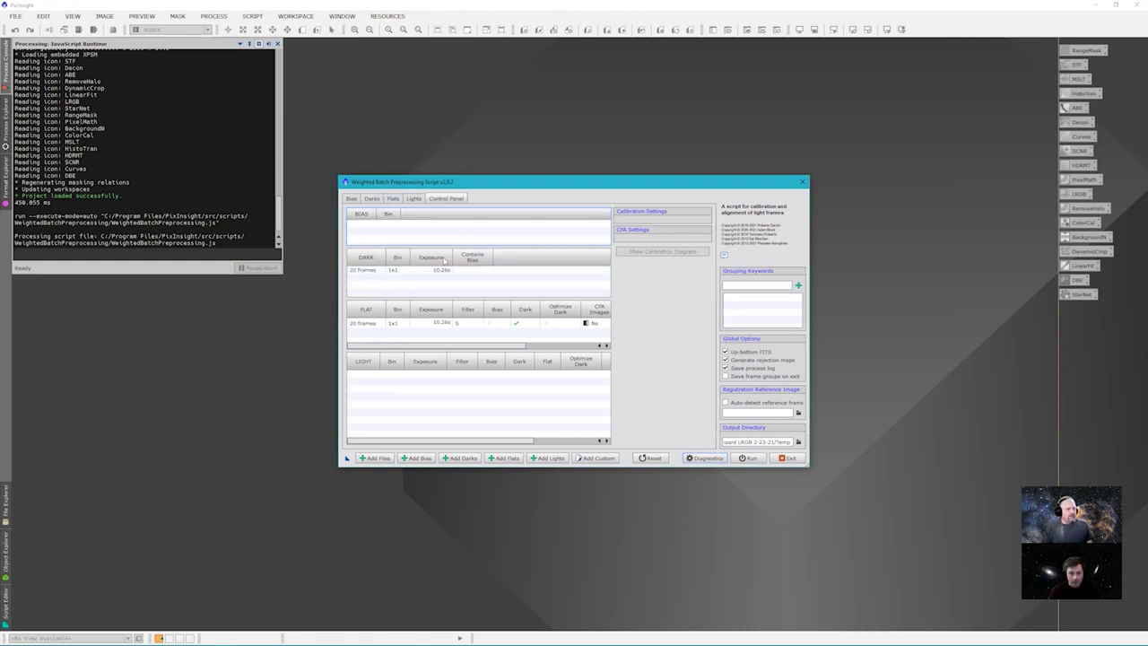
{"action": "left_click", "coordinate": [353, 275]}
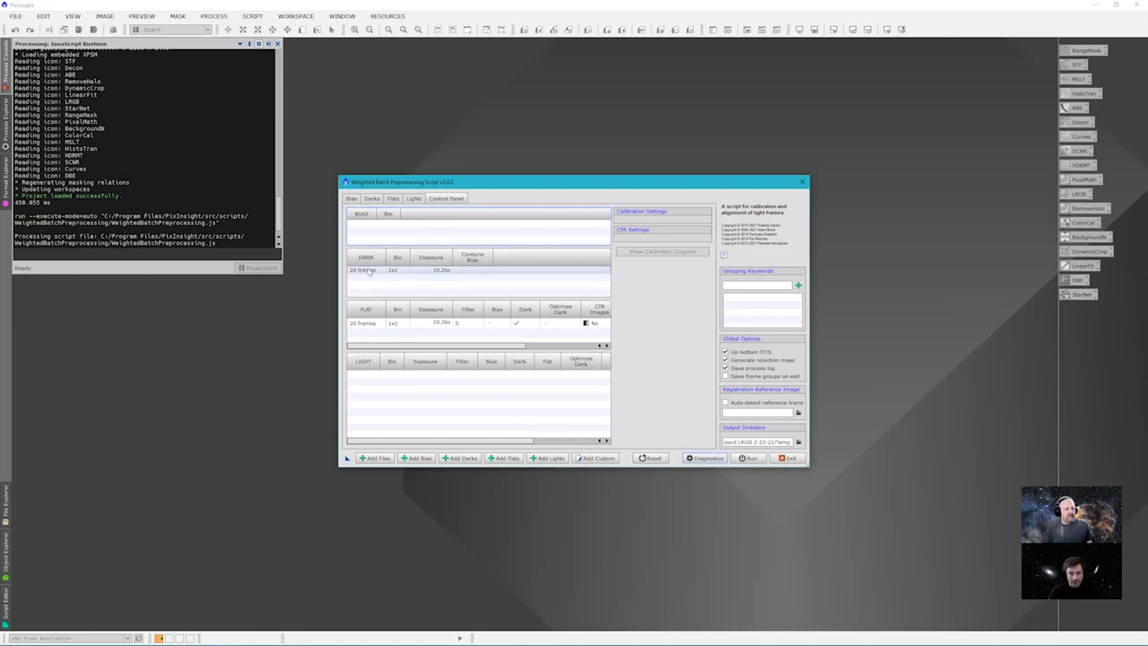
{"action": "left_click", "coordinate": [394, 199]}
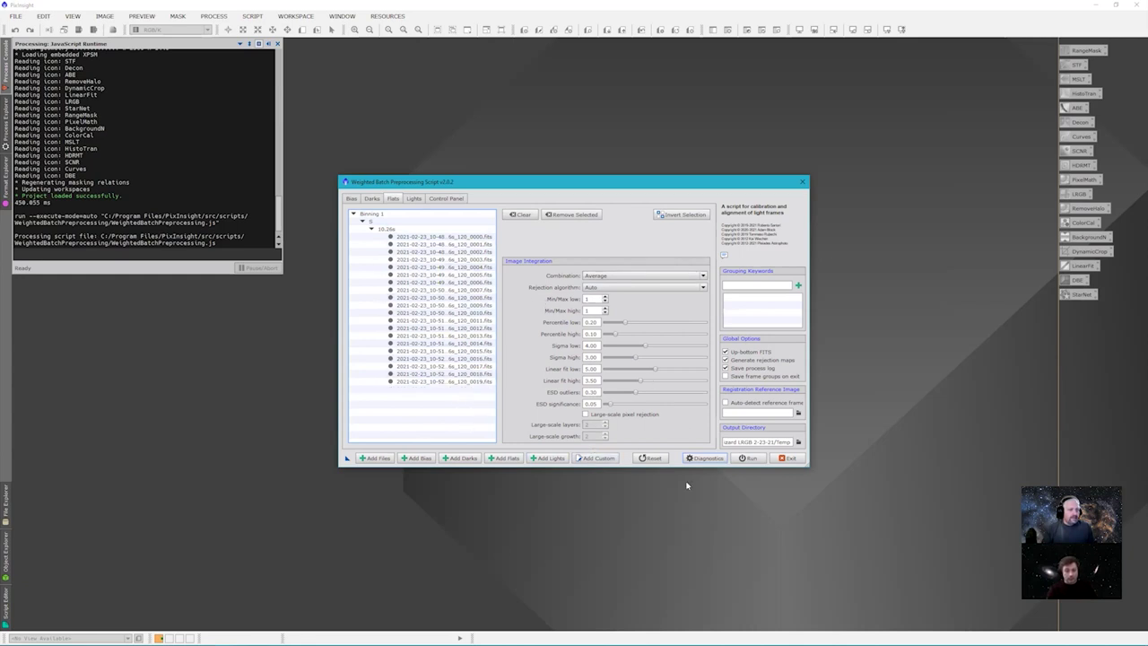
{"action": "left_click", "coordinate": [522, 217]}
Step: Clear all frames from the Darks list
{"action": "left_click", "coordinate": [370, 199]}
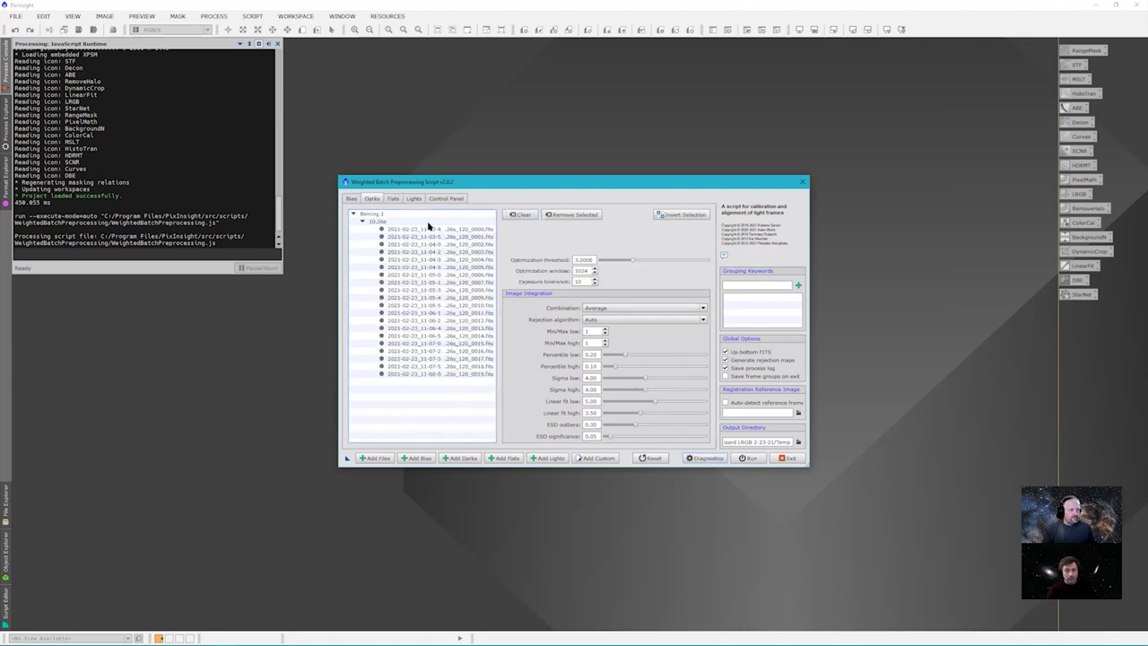
{"action": "left_click", "coordinate": [518, 215]}
{"action": "left_click", "coordinate": [414, 199]}
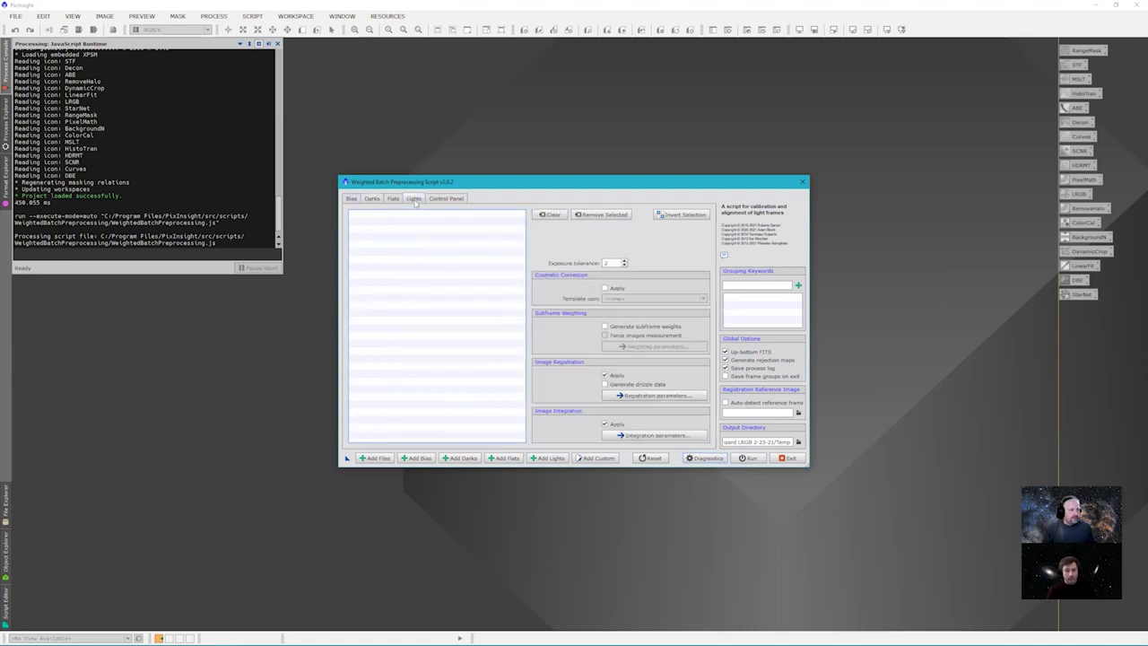
Step: Add every light frame from Astrop > California Nebula(2) > LIGHT, grouped into H, O and S
{"action": "left_click", "coordinate": [557, 458]}
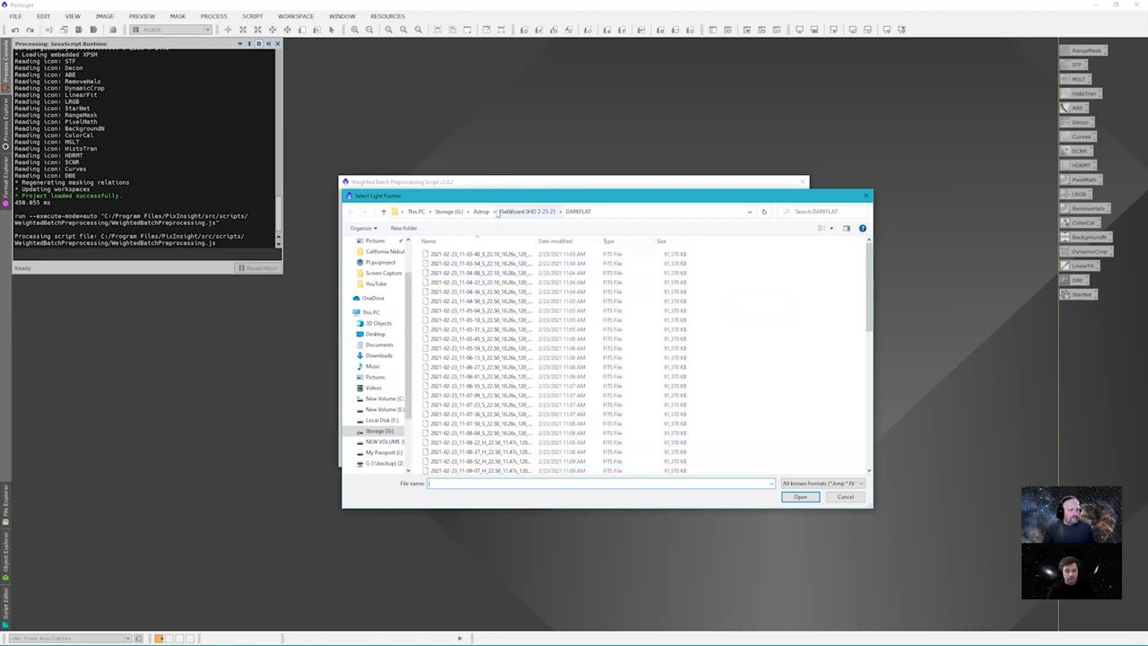
{"action": "left_click", "coordinate": [483, 212]}
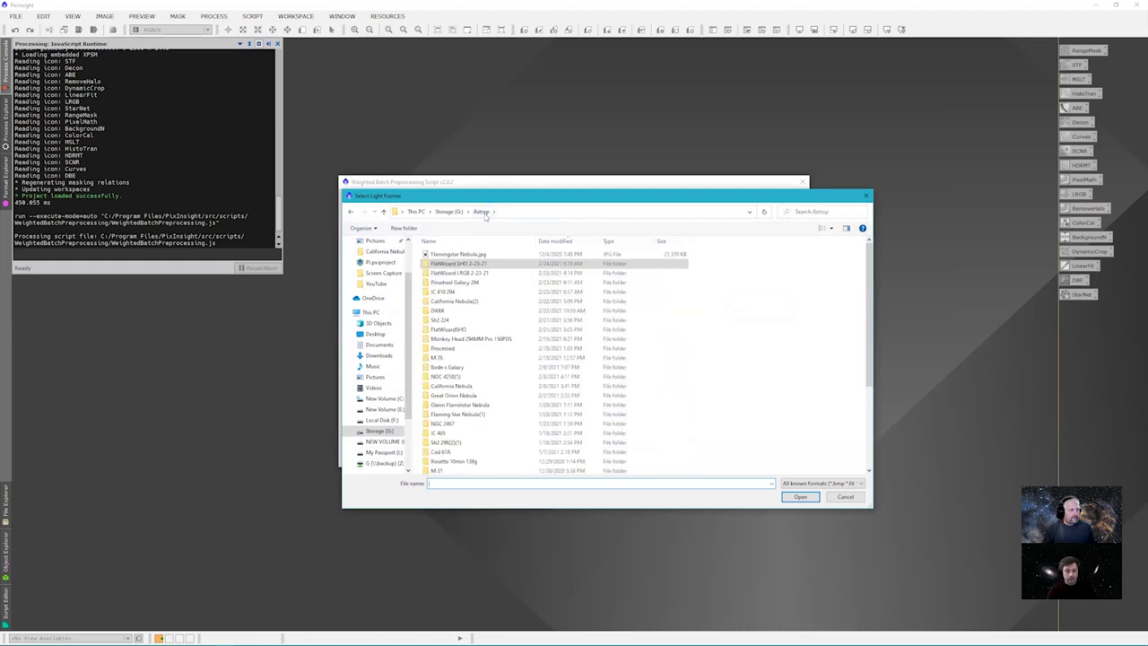
{"action": "double_click", "coordinate": [467, 301]}
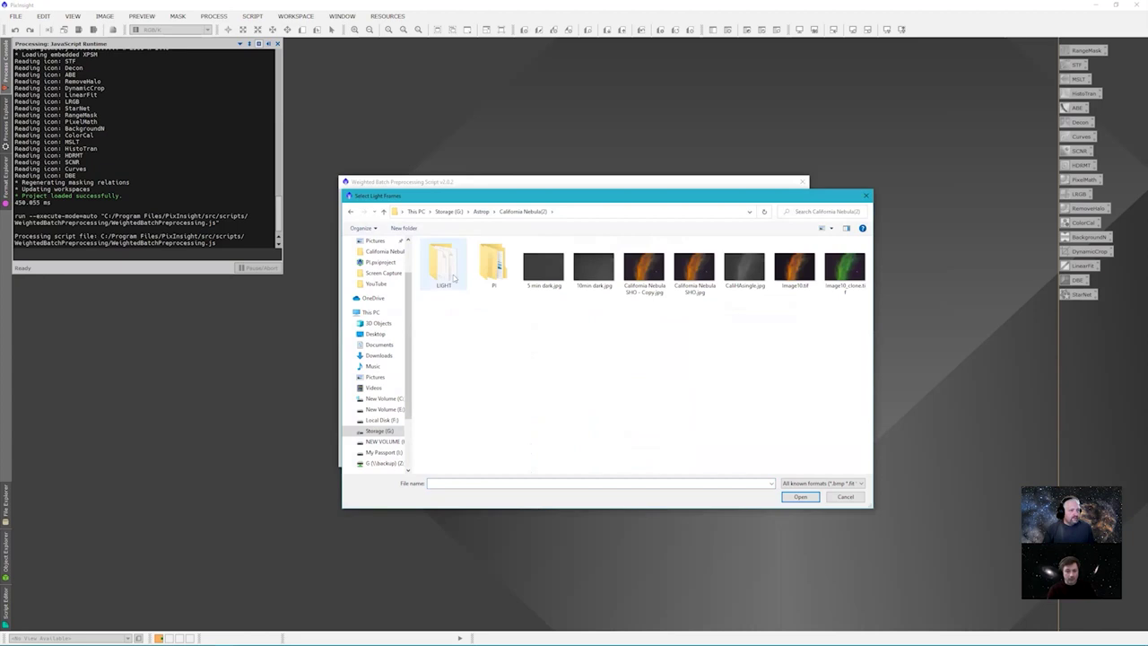
{"action": "double_click", "coordinate": [454, 279]}
{"action": "left_click", "coordinate": [517, 255]}
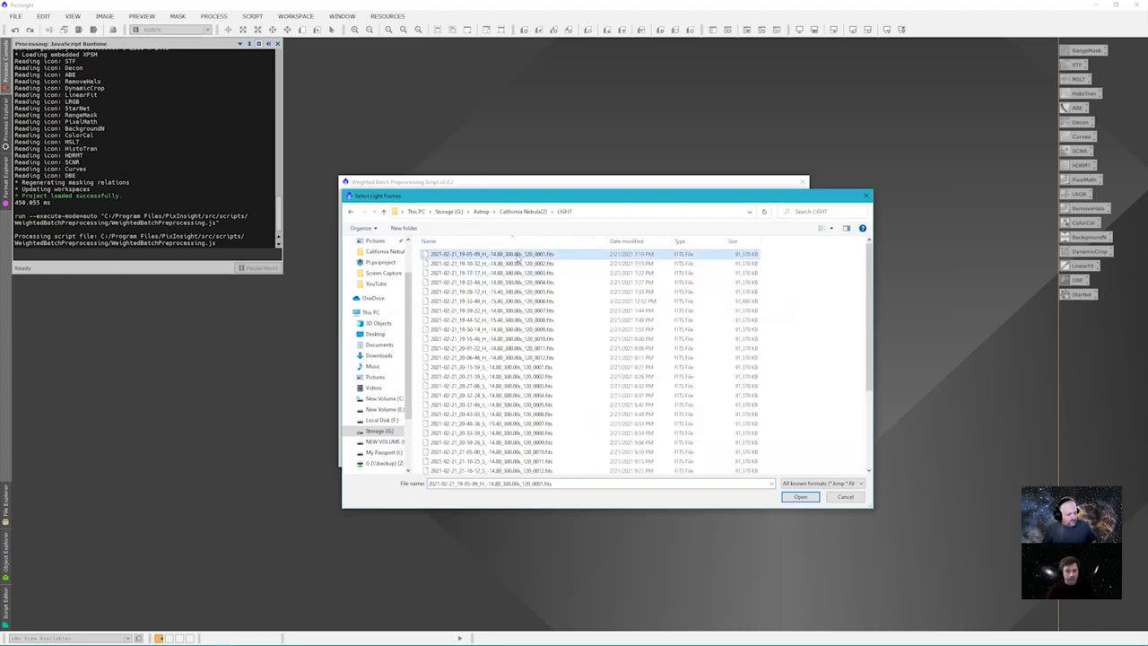
{"action": "key", "text": "ctrl+a"}
{"action": "left_click", "coordinate": [800, 498]}
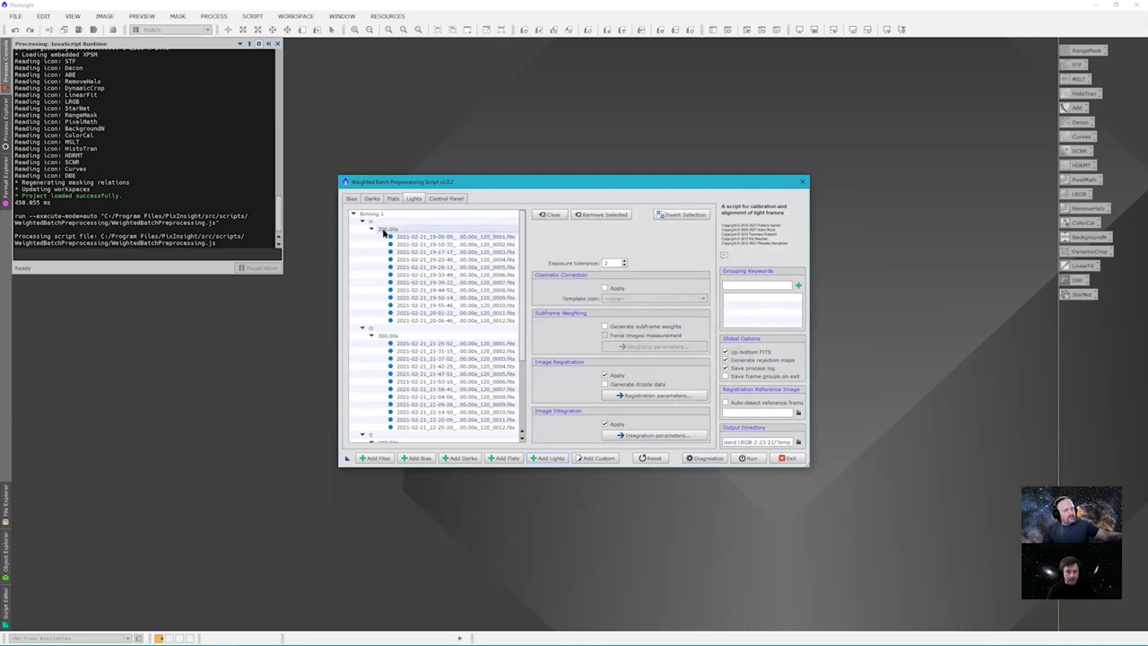
{"action": "scroll", "coordinate": [411, 363], "scroll_direction": "down", "scroll_amount": 3}
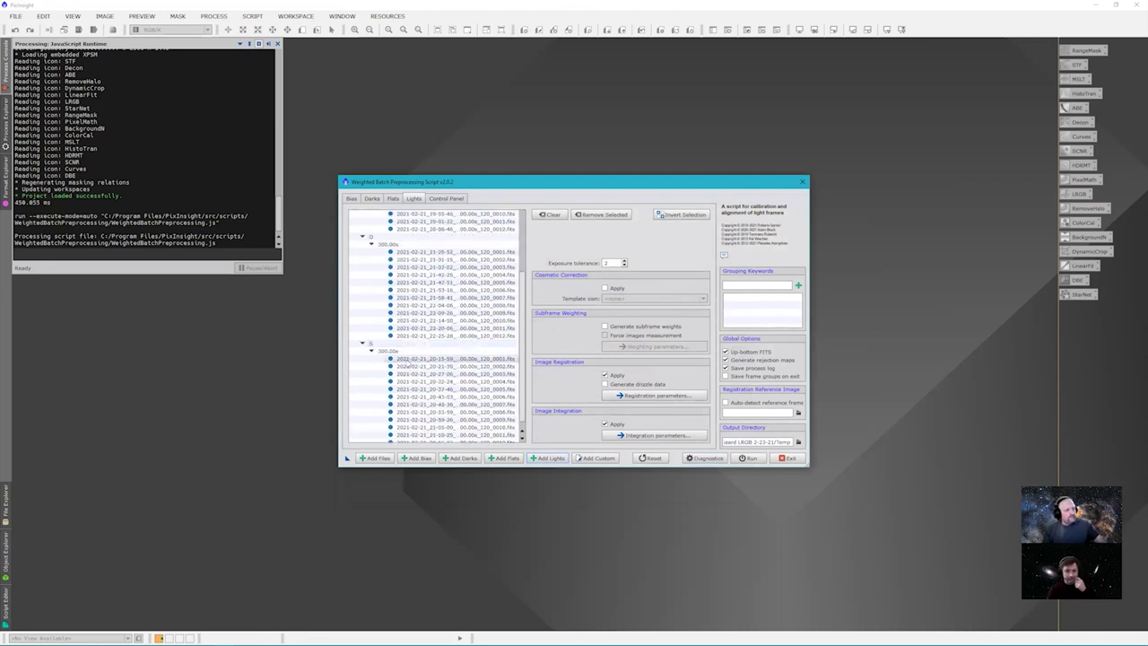
{"action": "scroll", "coordinate": [425, 382], "scroll_direction": "up", "scroll_amount": 3}
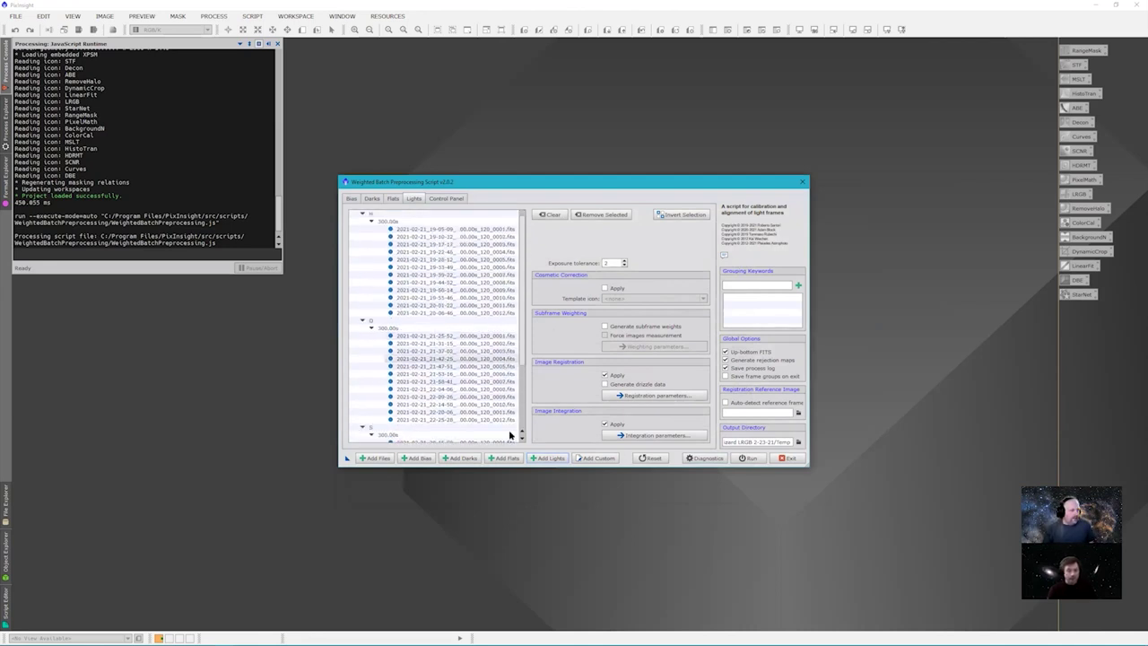
Step: Add both master flats from FlatWizardSHO > Master Flats > O as the H and O flats
{"action": "left_click", "coordinate": [504, 458]}
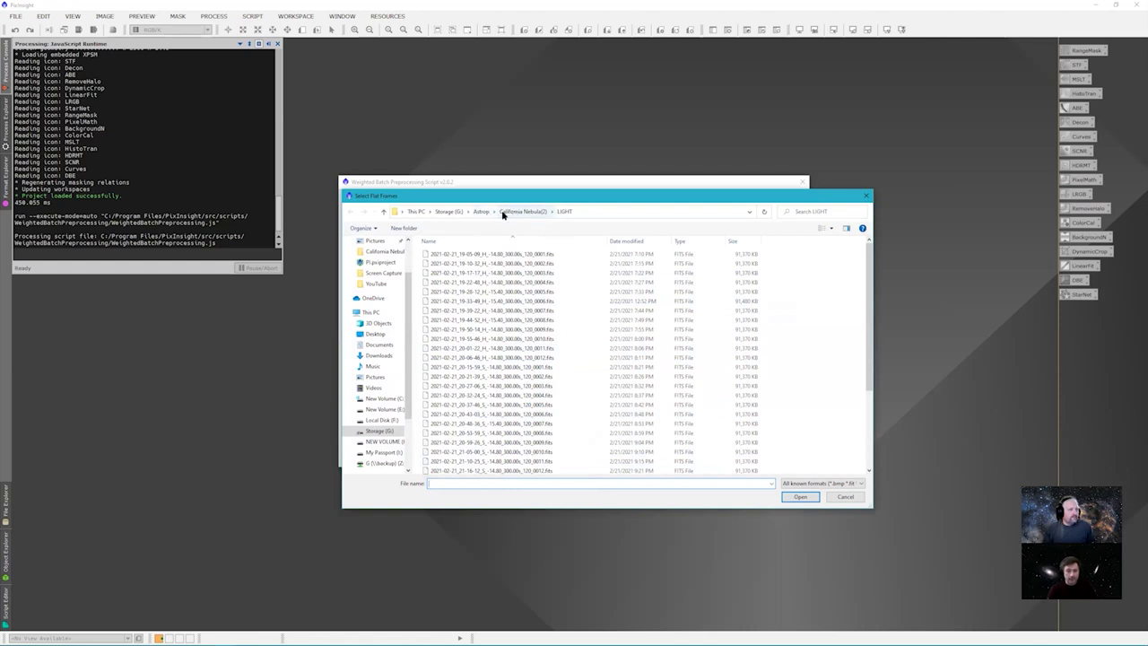
{"action": "left_click", "coordinate": [482, 211]}
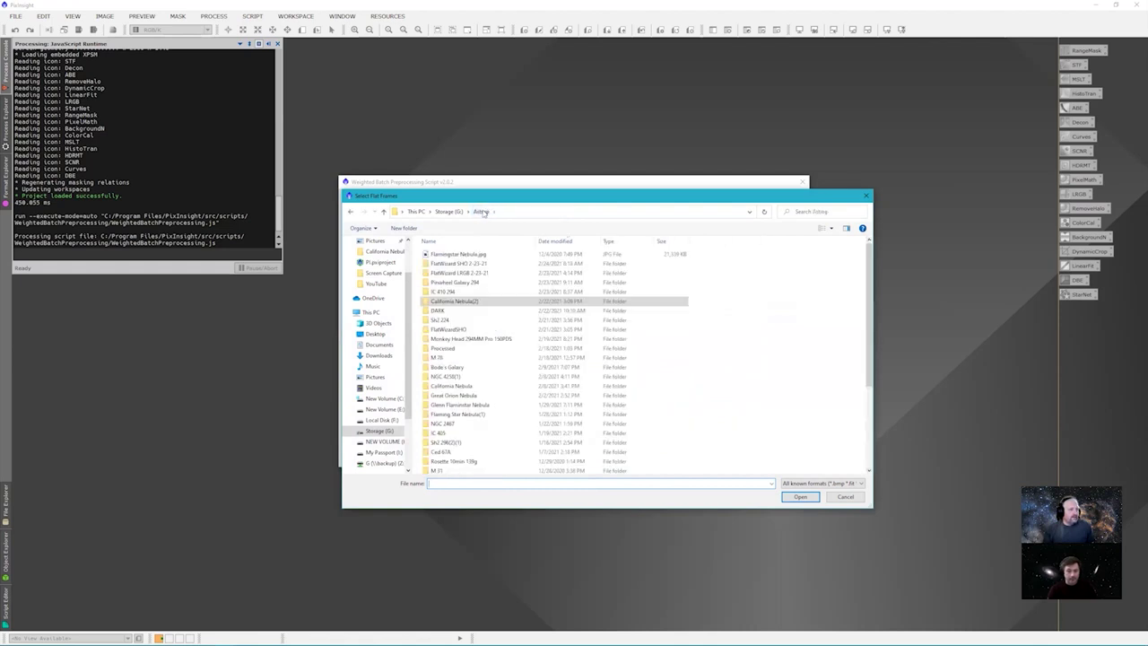
{"action": "double_click", "coordinate": [463, 330]}
{"action": "double_click", "coordinate": [446, 273]}
{"action": "double_click", "coordinate": [446, 292]}
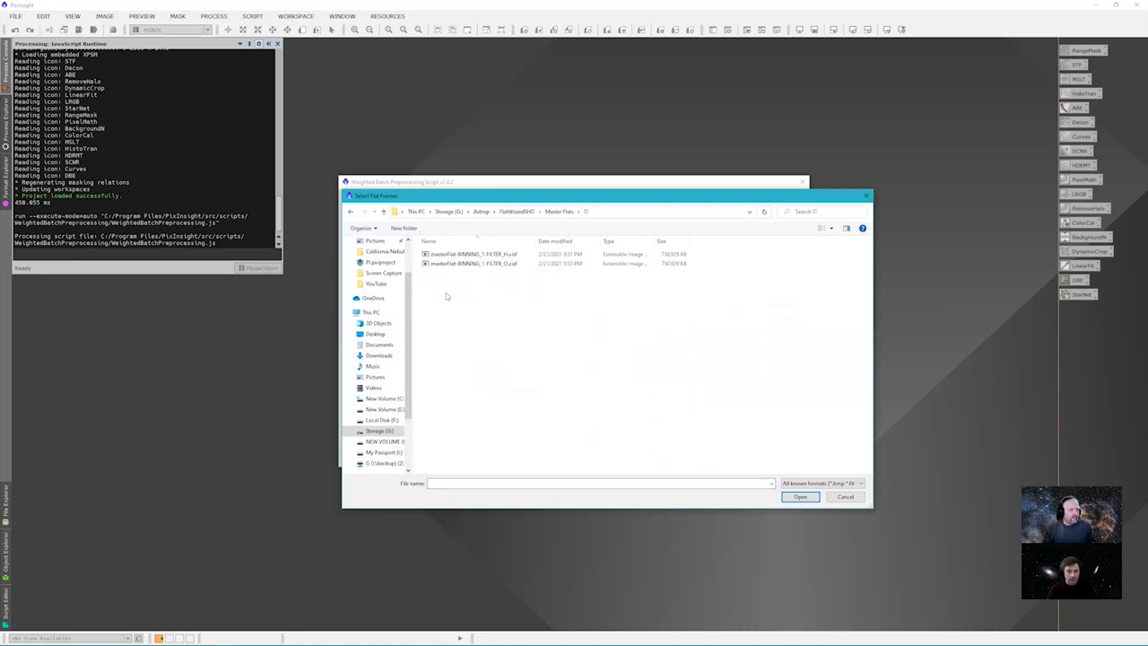
{"action": "left_click_drag", "start_coordinate": [521, 271], "coordinate": [487, 256]}
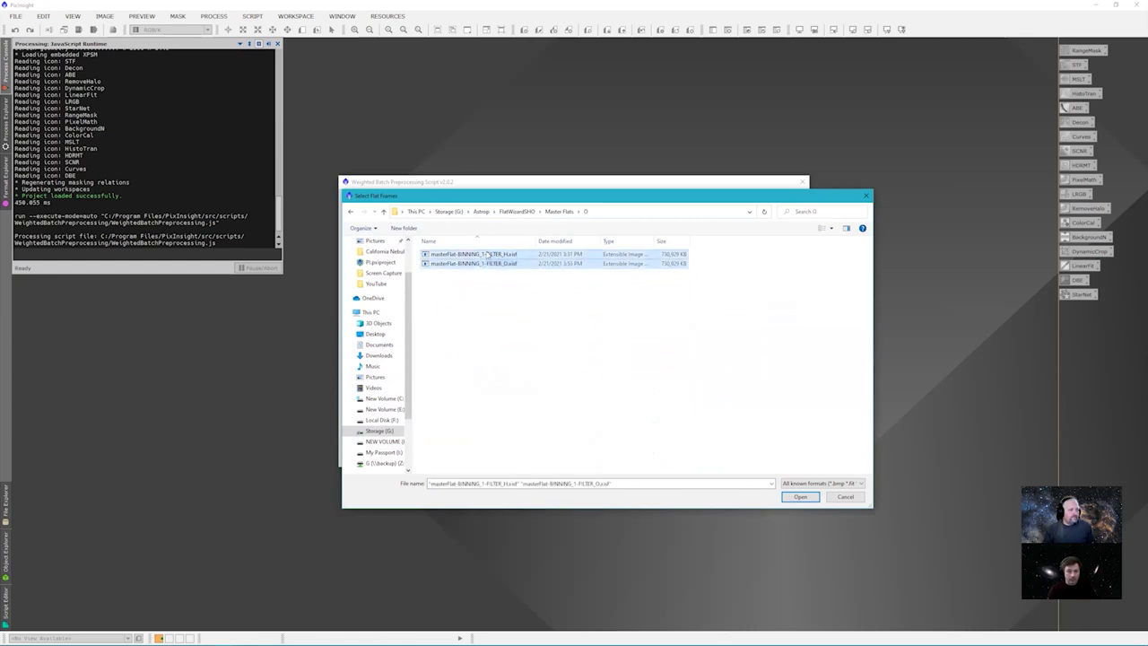
{"action": "left_click", "coordinate": [799, 497]}
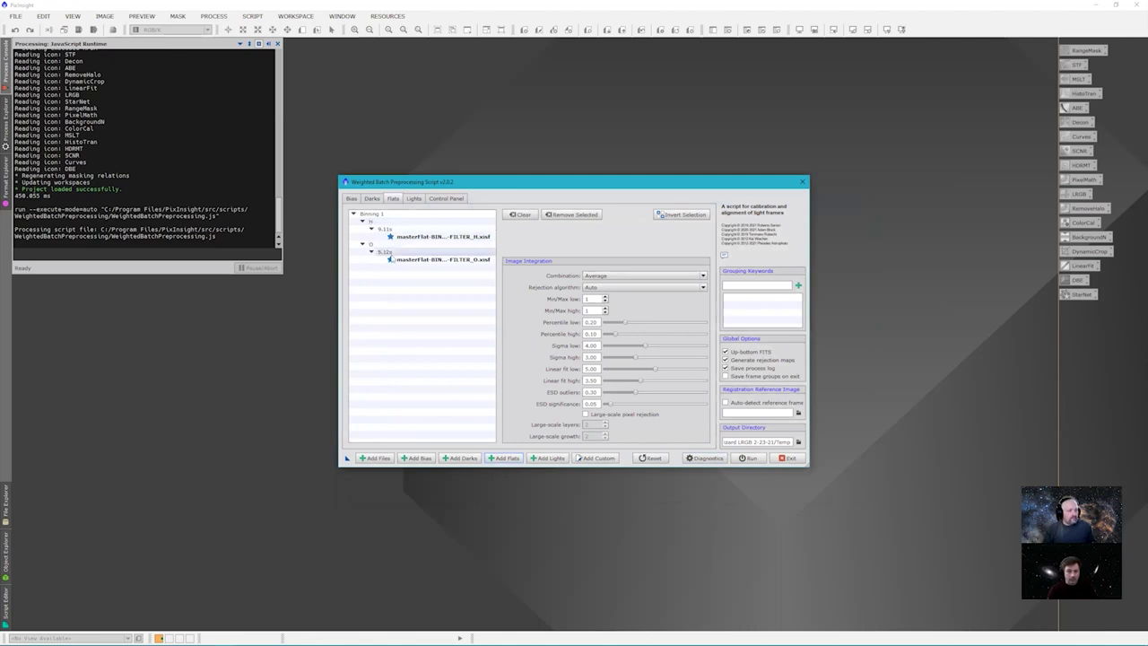
Step: Add the FILTER_S master flat from Master Flats > master
{"action": "left_click", "coordinate": [504, 458]}
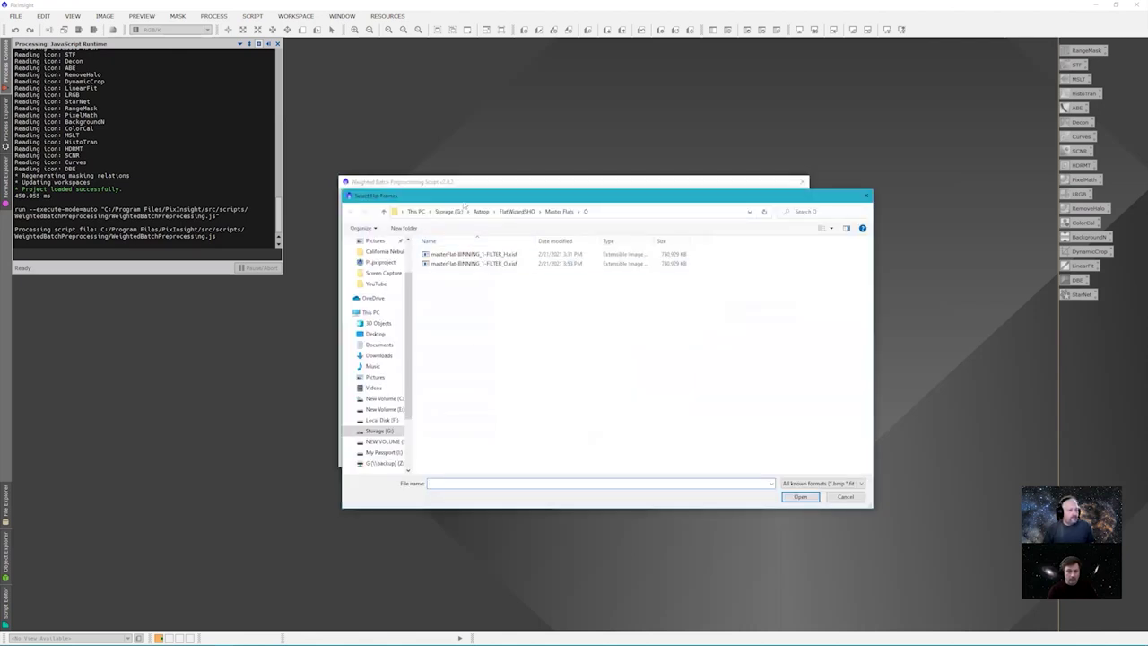
{"action": "left_click", "coordinate": [527, 213]}
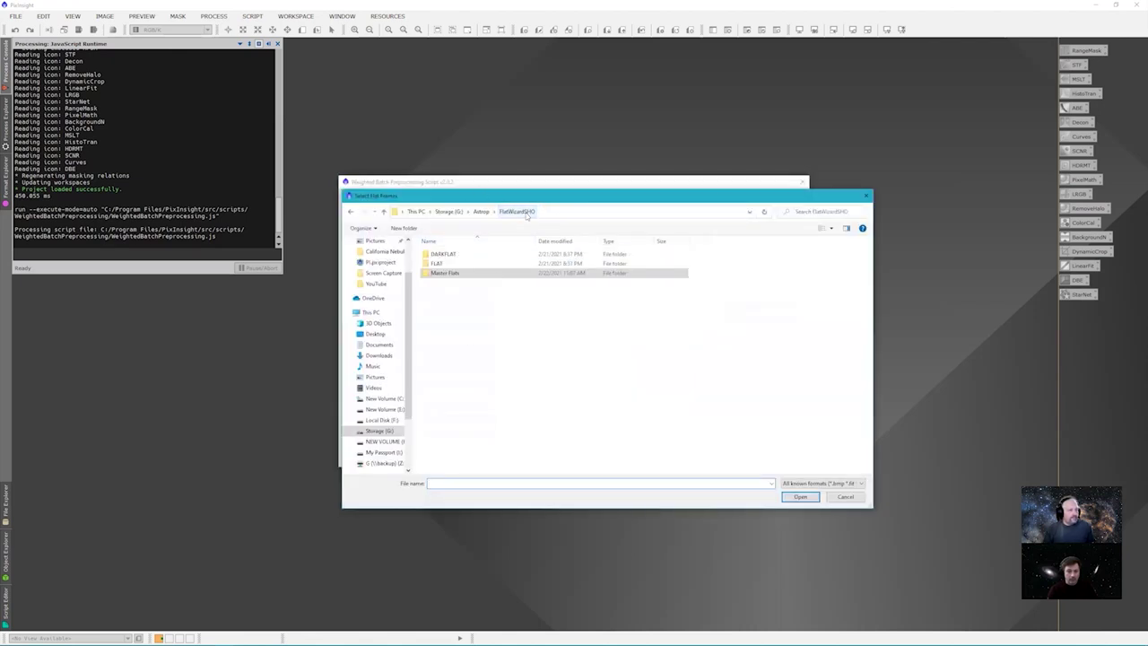
{"action": "double_click", "coordinate": [463, 275]}
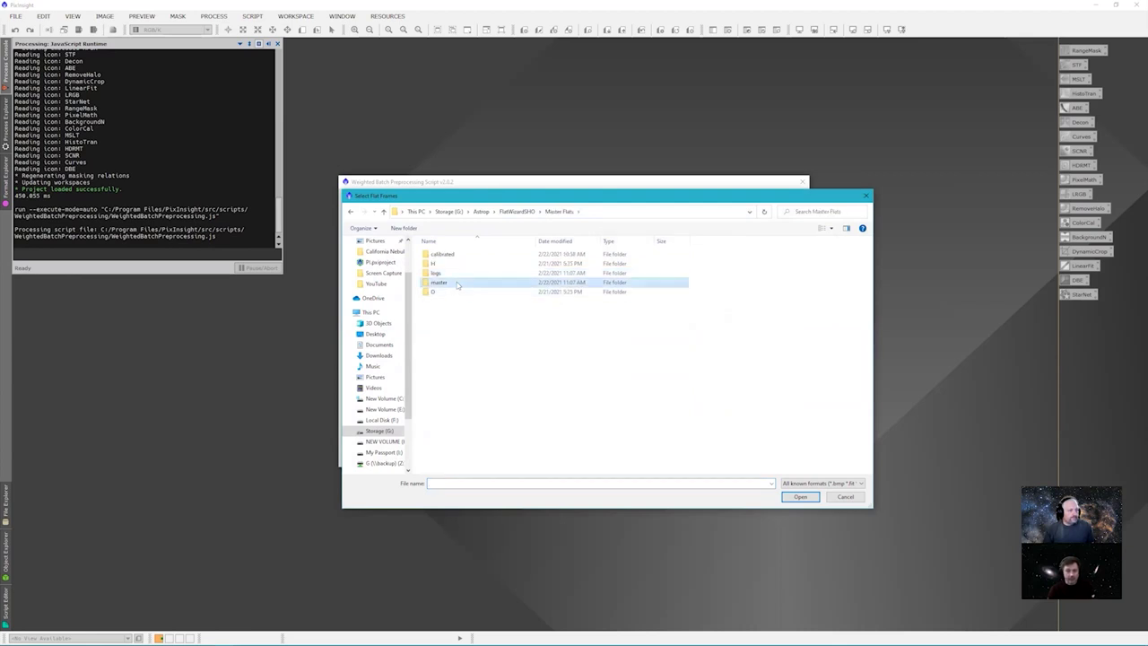
{"action": "double_click", "coordinate": [464, 274]}
{"action": "double_click", "coordinate": [472, 265]}
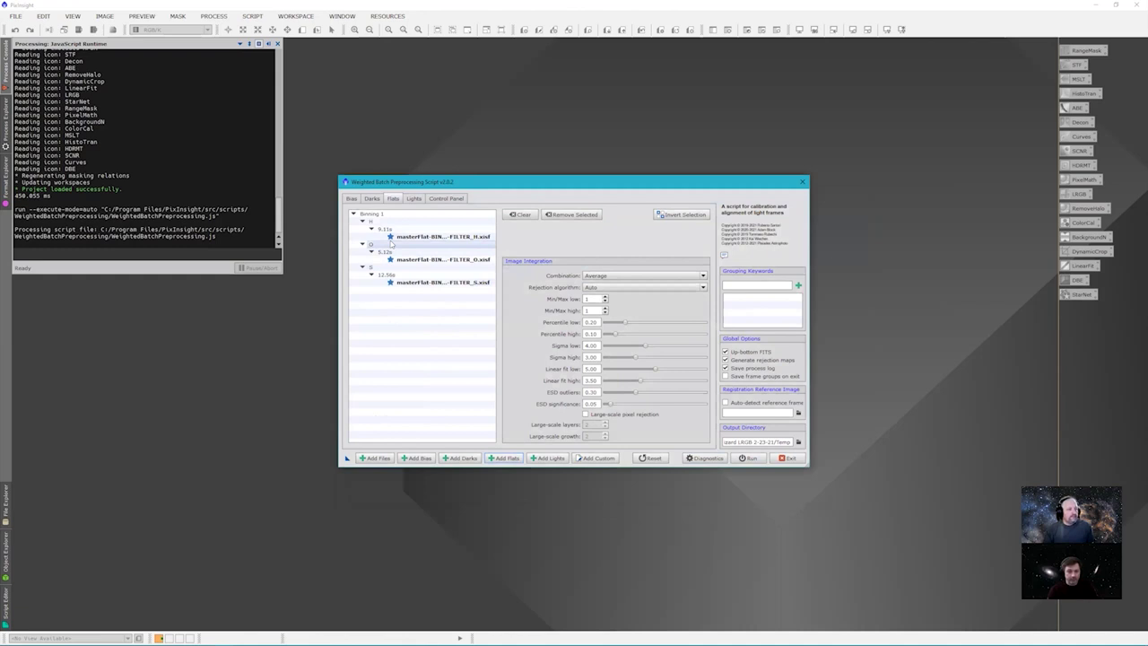
{"action": "left_click", "coordinate": [414, 198]}
Step: Add all twenty 300 s darks from the DARK > 300s g120 -15c folder to the Darks list
{"action": "left_click", "coordinate": [393, 199]}
{"action": "left_click", "coordinate": [373, 200]}
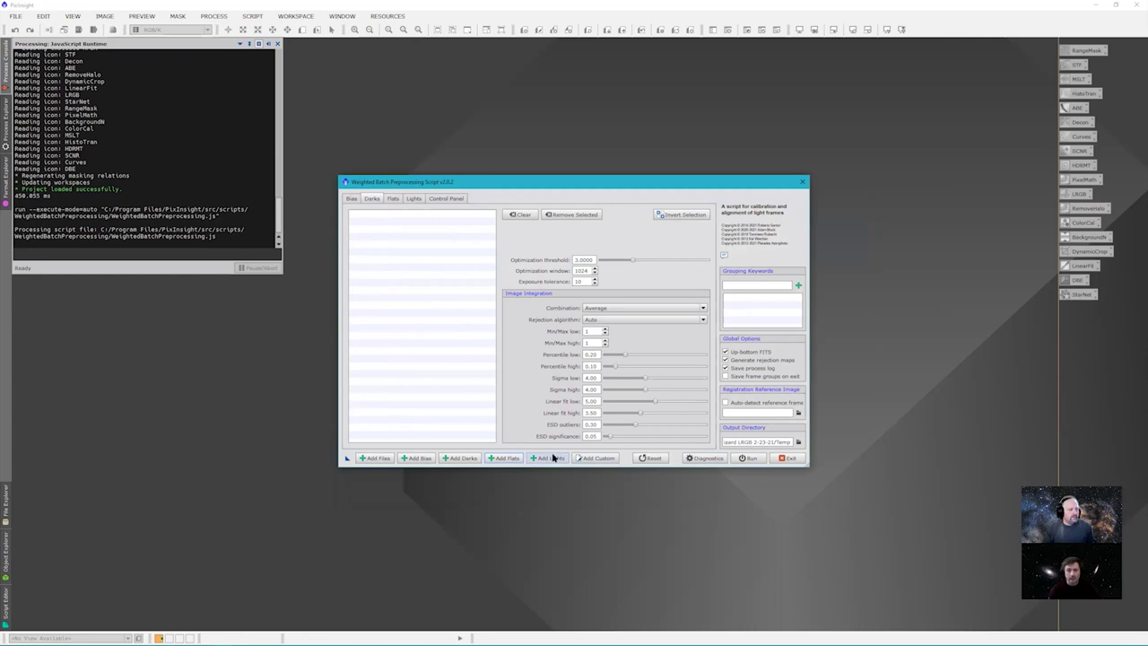
{"action": "mouse_move", "coordinate": [572, 438]}
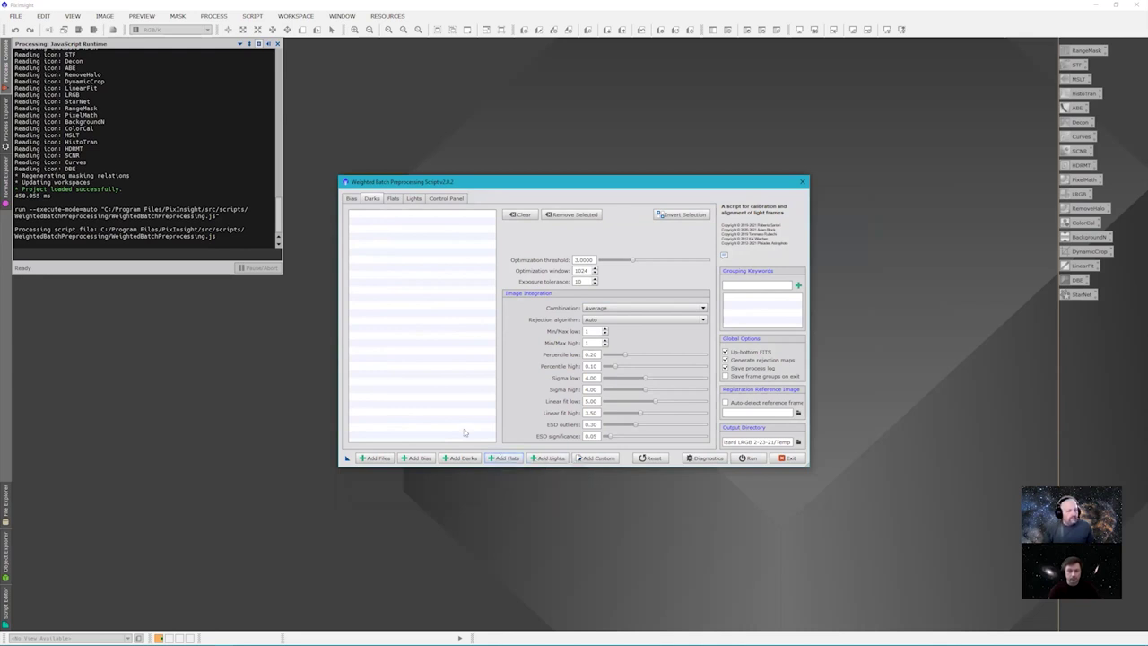
{"action": "left_click", "coordinate": [460, 458]}
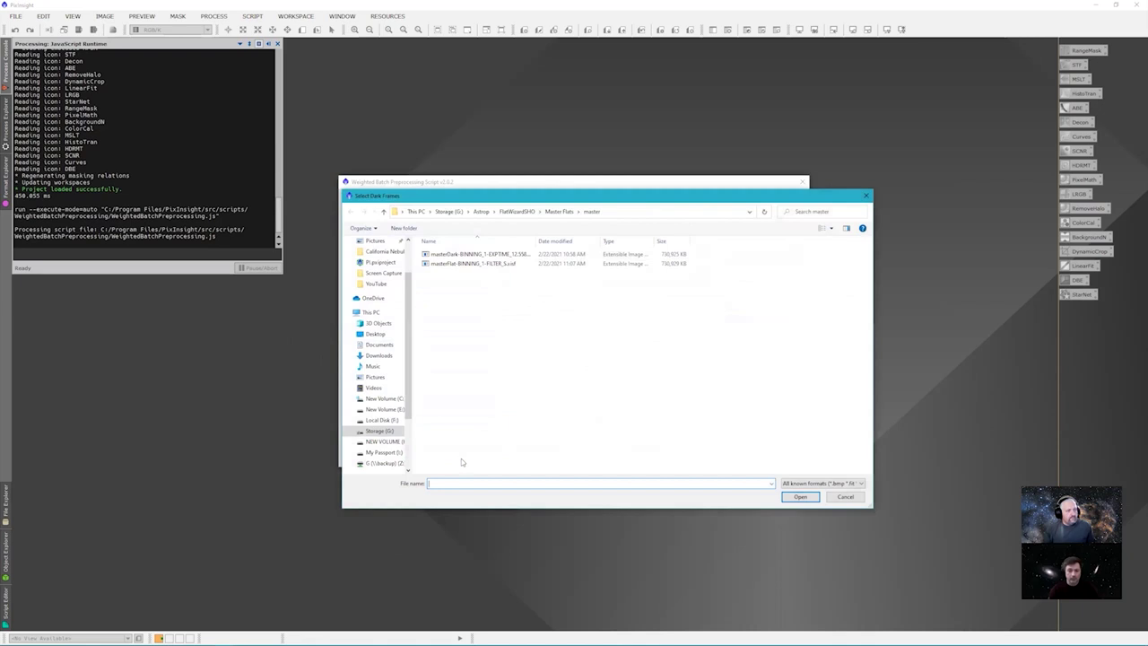
{"action": "left_click", "coordinate": [515, 212]}
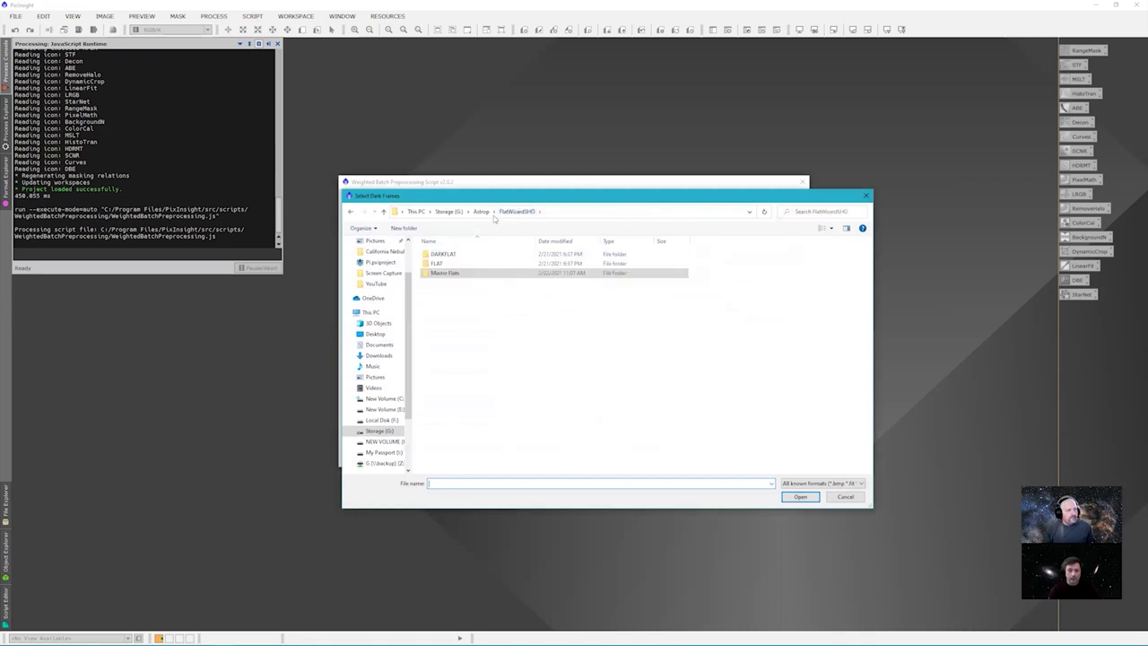
{"action": "left_click", "coordinate": [481, 211]}
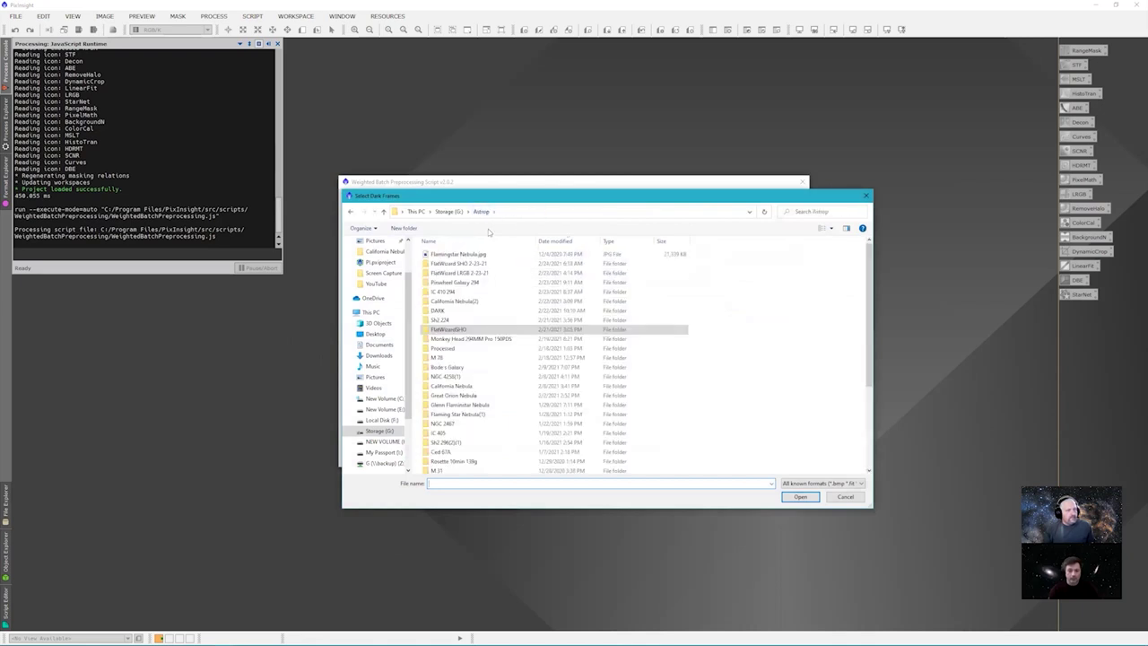
{"action": "double_click", "coordinate": [446, 311]}
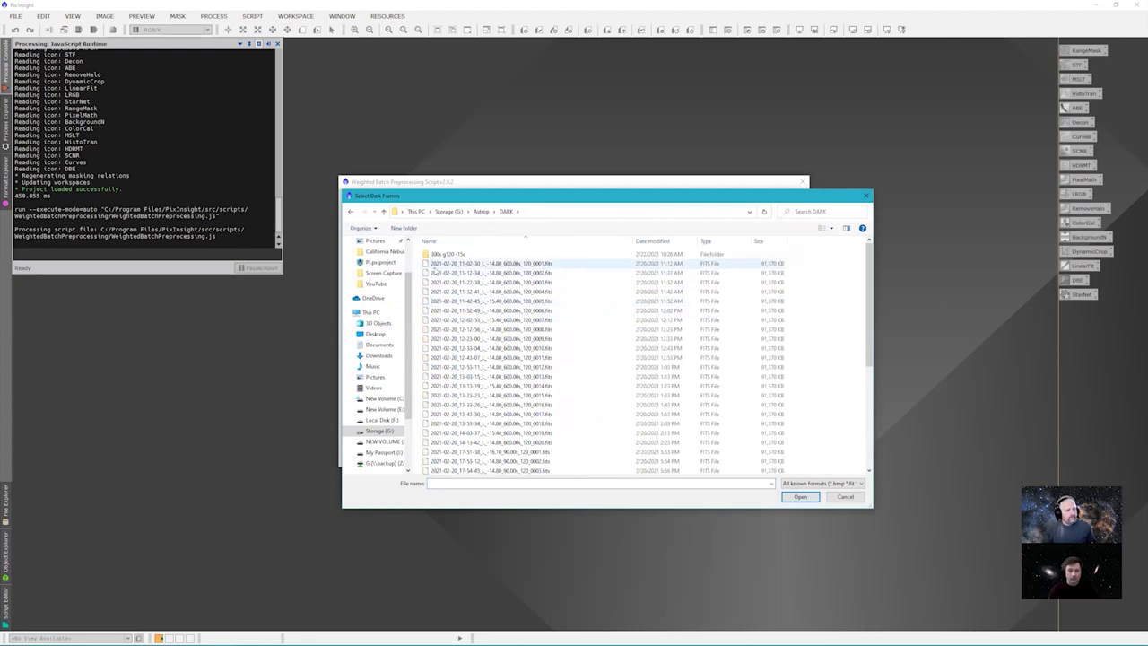
{"action": "double_click", "coordinate": [453, 256]}
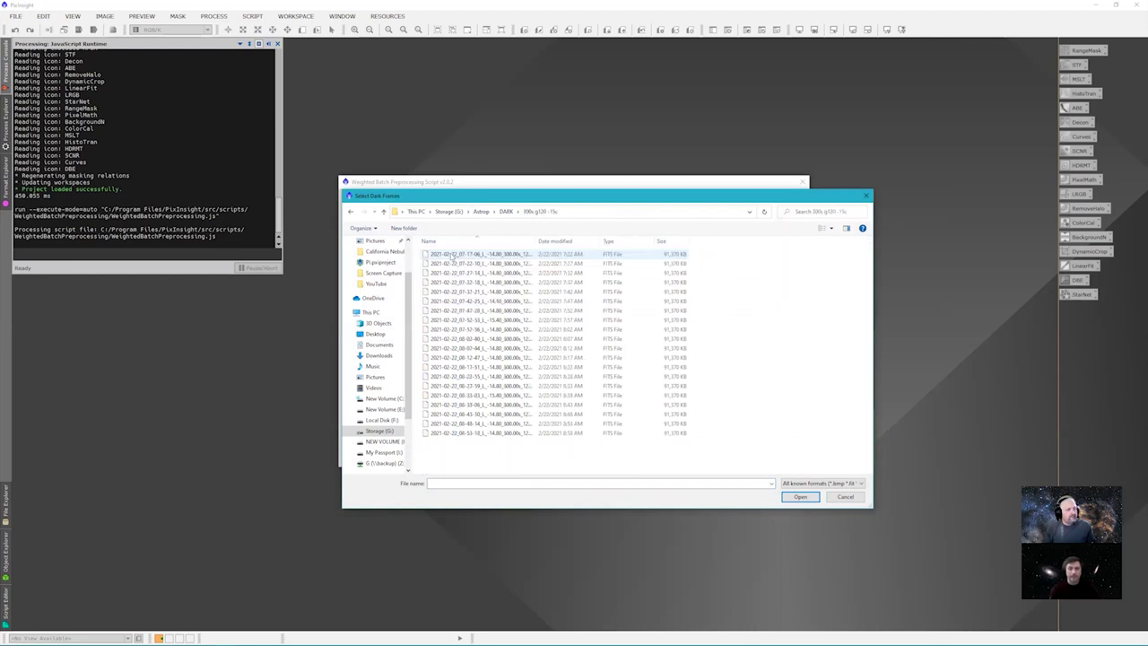
{"action": "left_click_drag", "start_coordinate": [528, 453], "coordinate": [462, 256]}
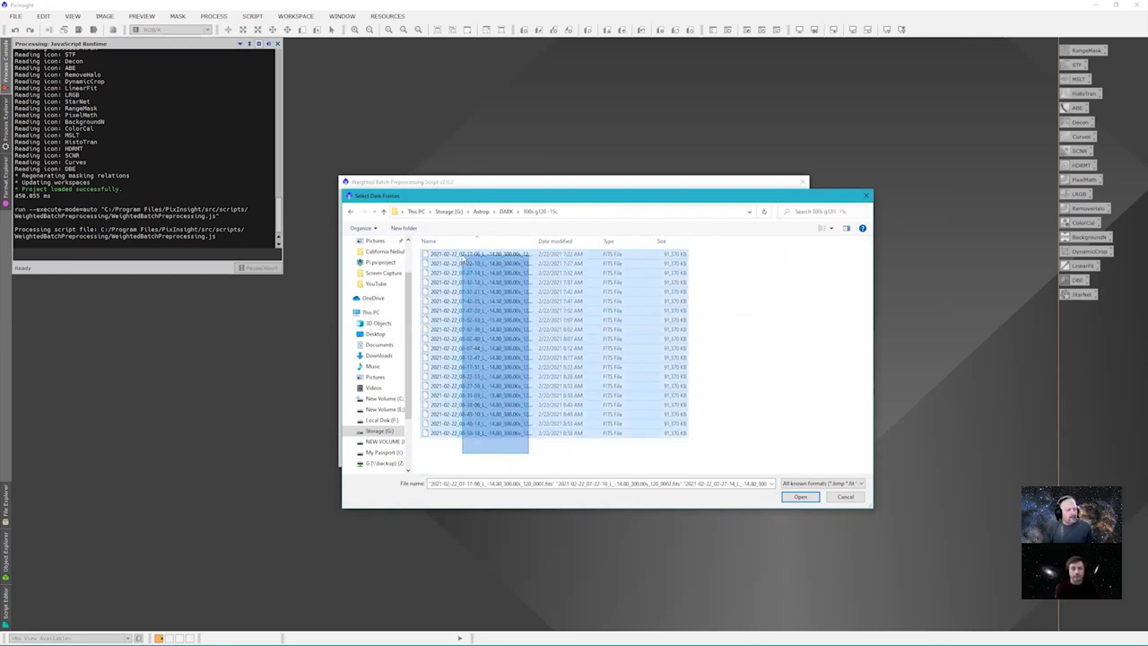
{"action": "left_click", "coordinate": [801, 496]}
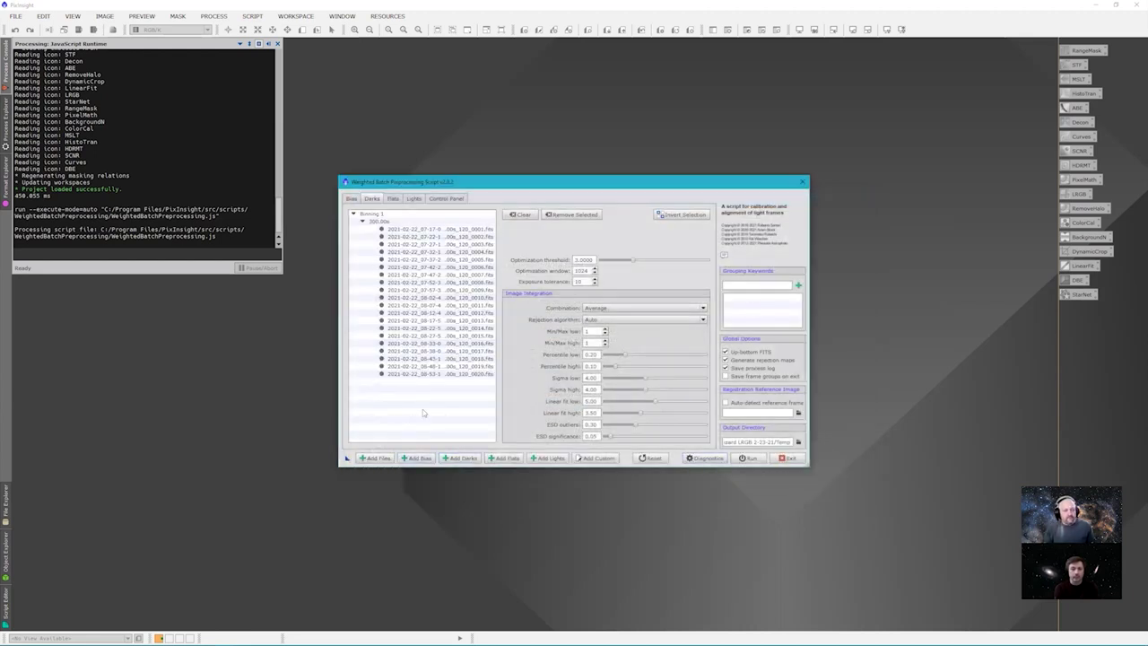
{"action": "left_click", "coordinate": [798, 443]}
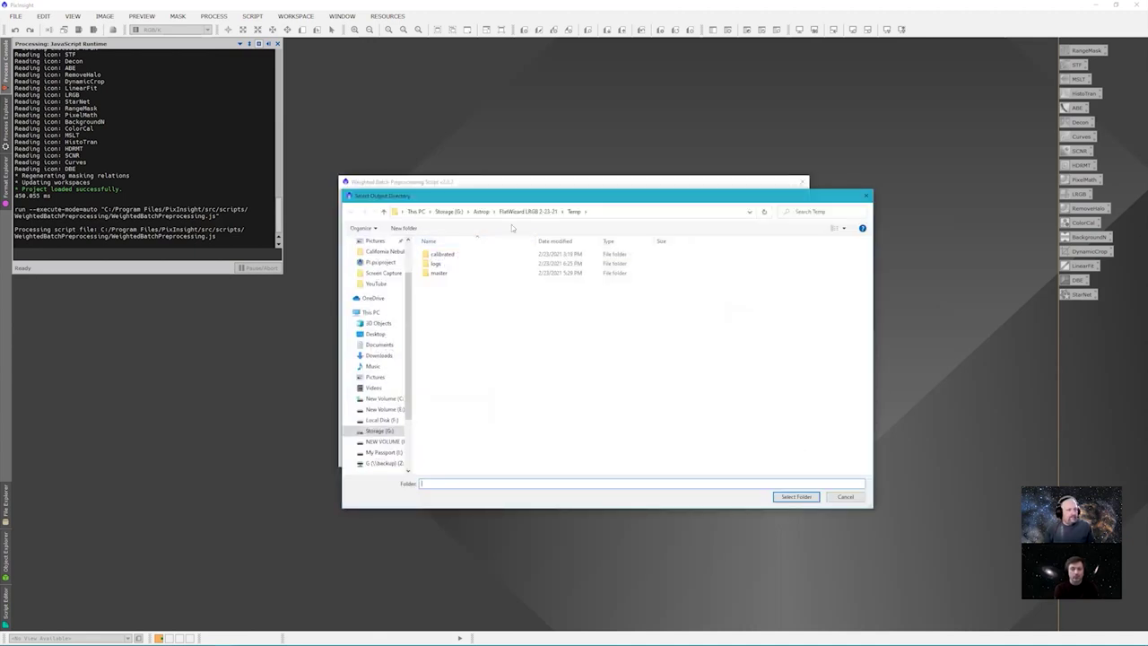
Step: Set the output directory to Astrop > California Nebula(2) > PI
{"action": "left_click", "coordinate": [480, 212]}
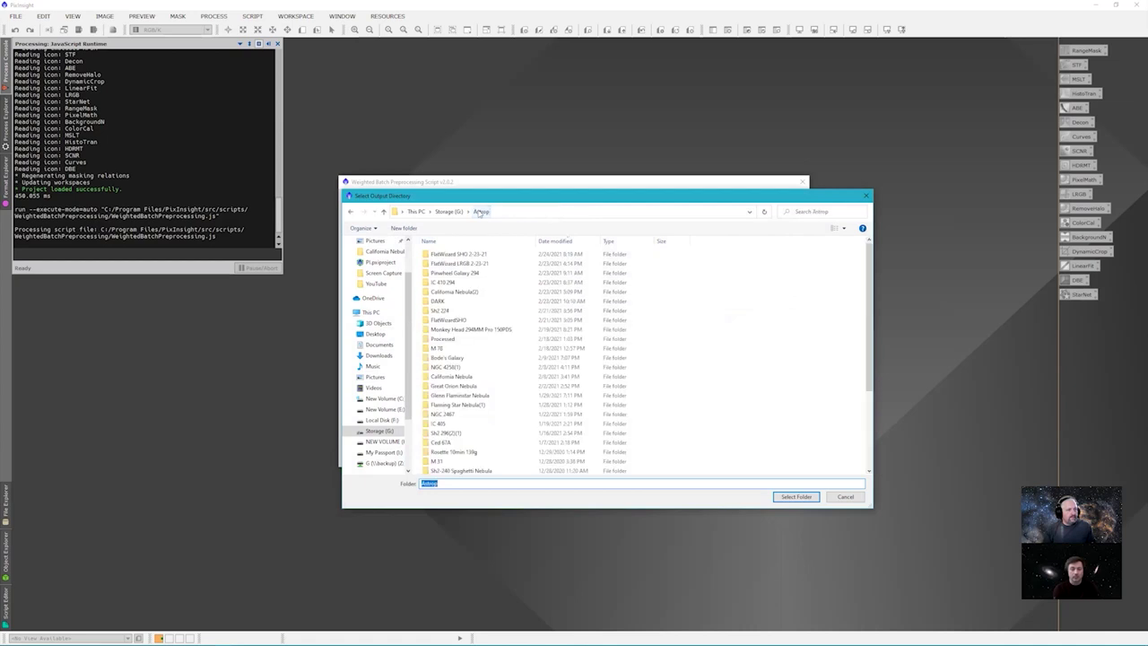
{"action": "double_click", "coordinate": [456, 292]}
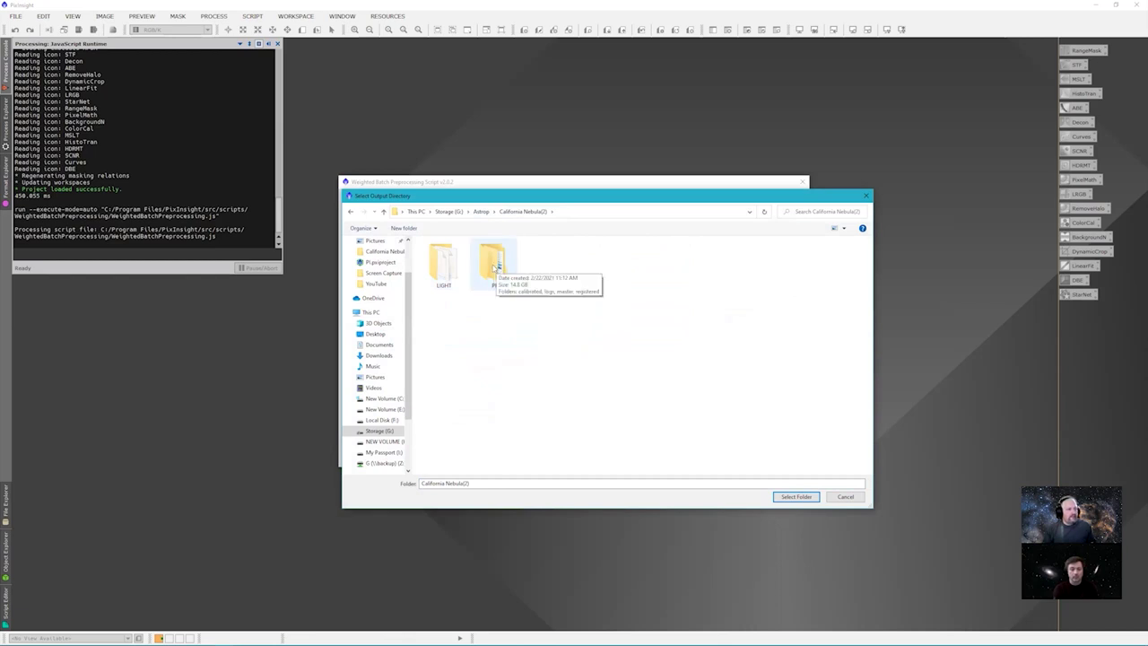
{"action": "double_click", "coordinate": [493, 263]}
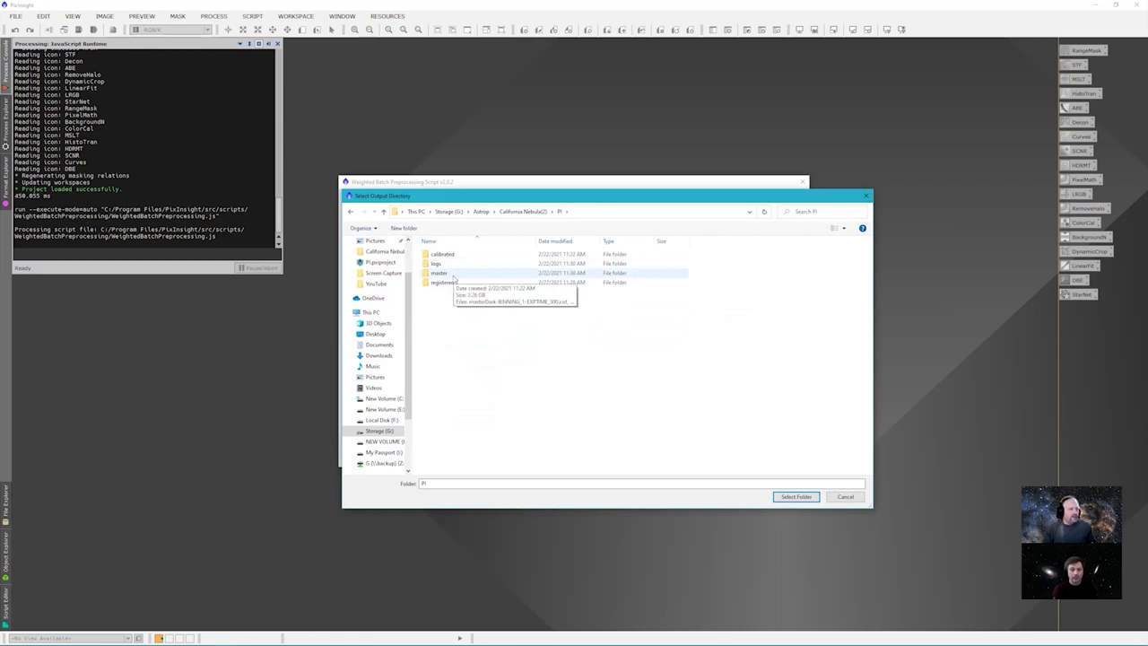
{"action": "double_click", "coordinate": [455, 276]}
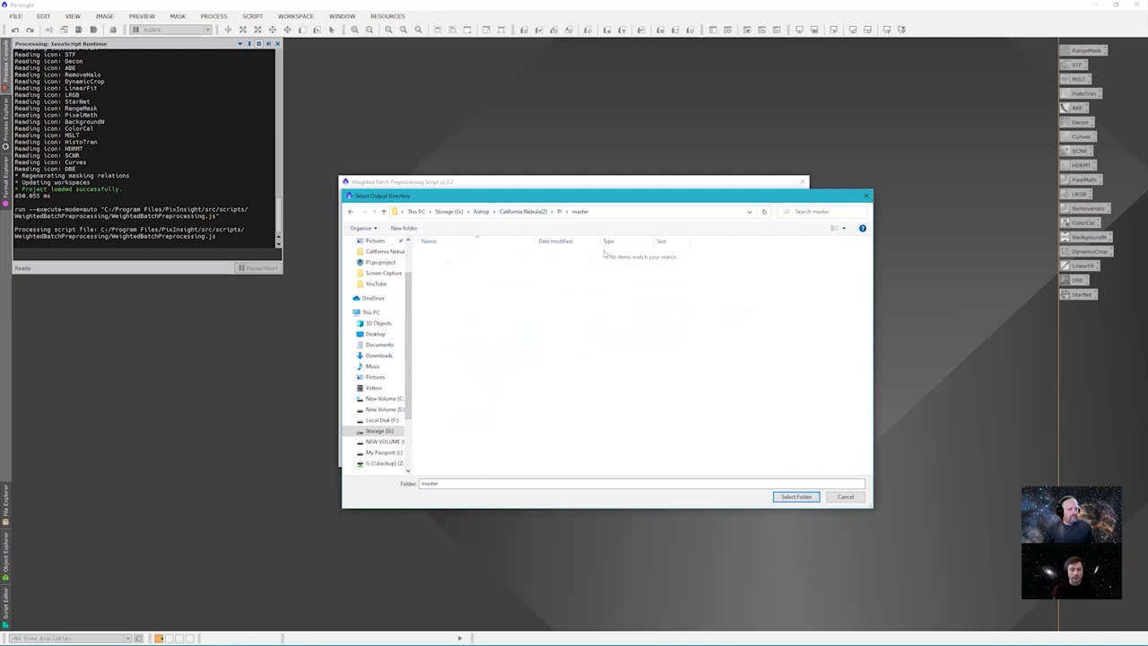
{"action": "left_click", "coordinate": [559, 212]}
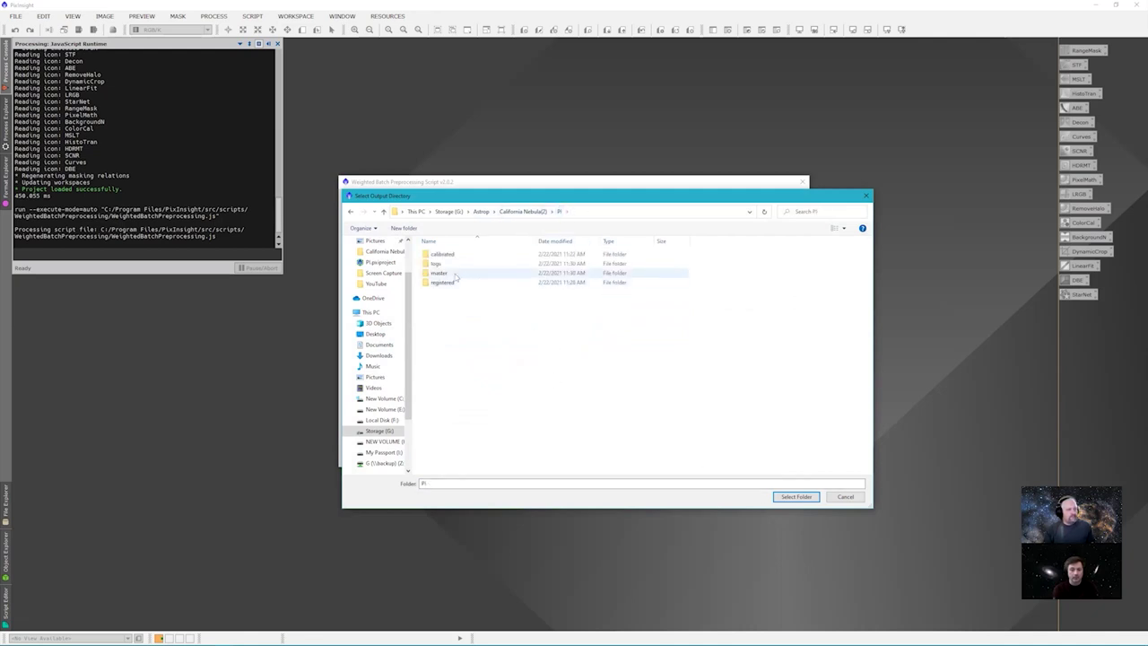
{"action": "left_click", "coordinate": [794, 497]}
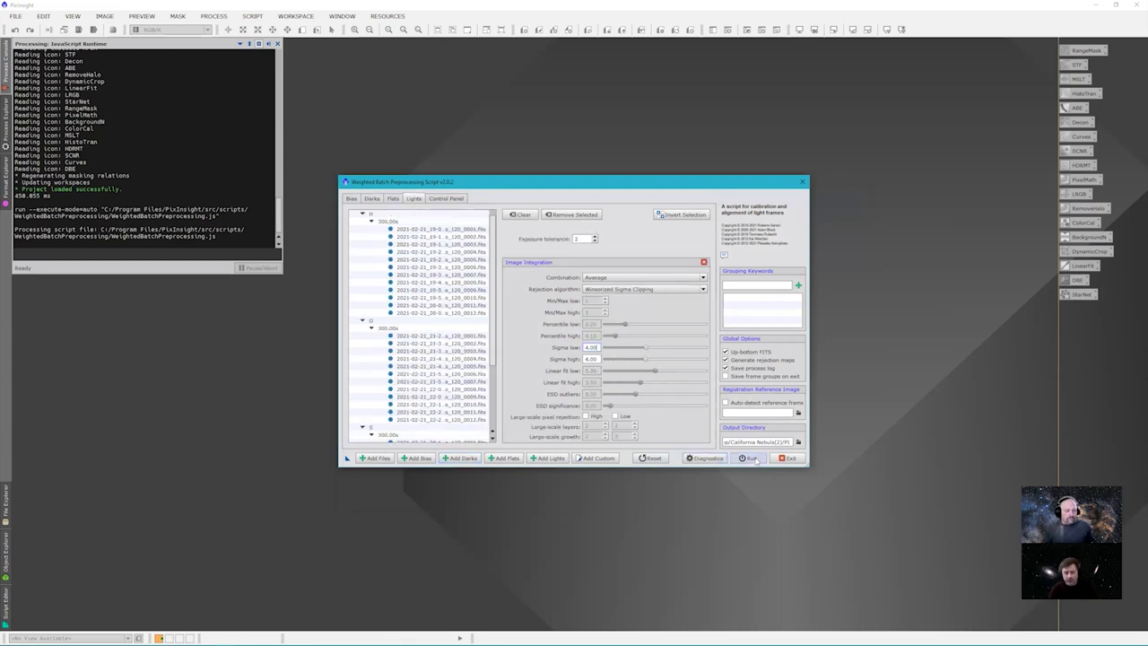
Step: Set the Lights rejection algorithm to Auto
{"action": "left_click", "coordinate": [680, 289]}
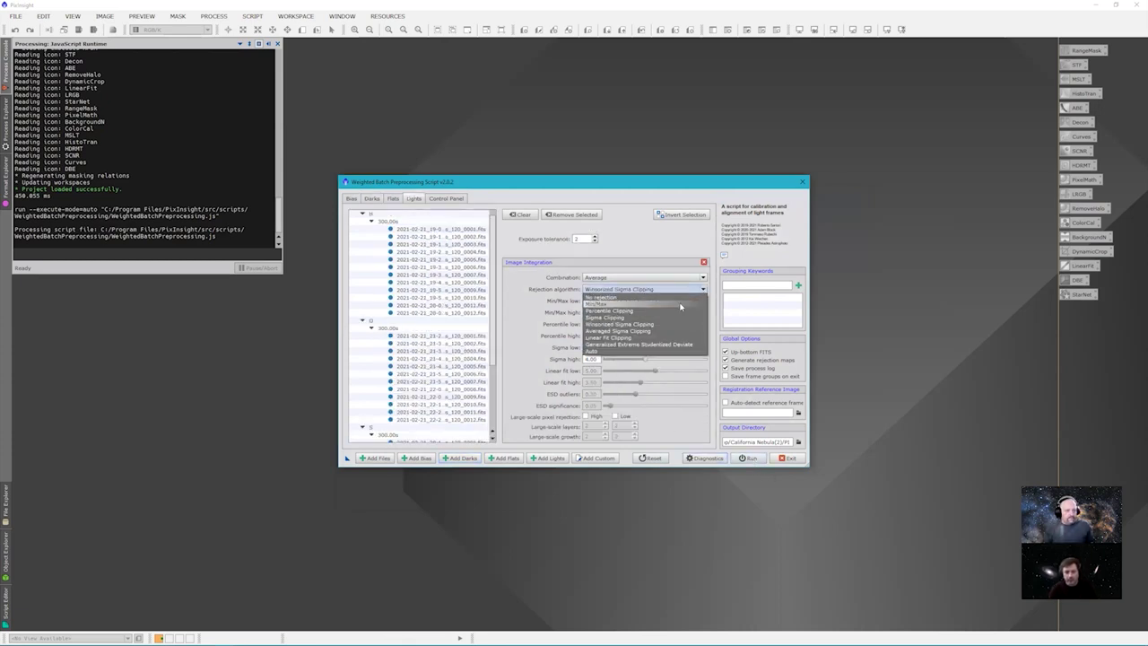
{"action": "left_click", "coordinate": [672, 353]}
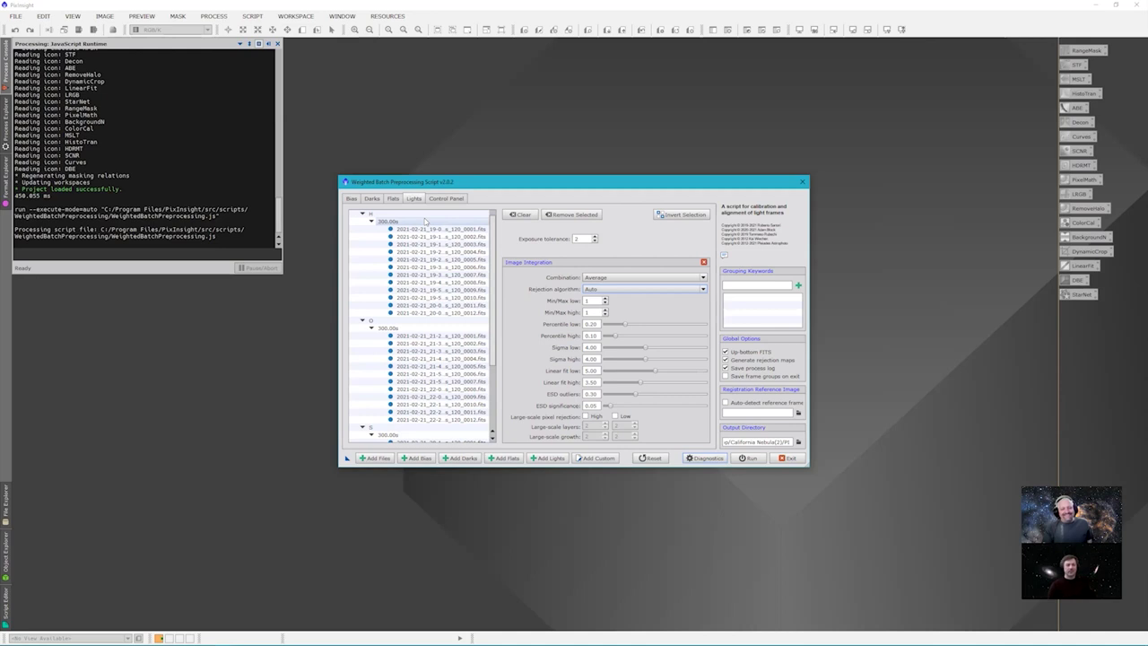
Step: Make the chosen light frame the registration reference image, then exit the script
{"action": "double_click", "coordinate": [439, 251]}
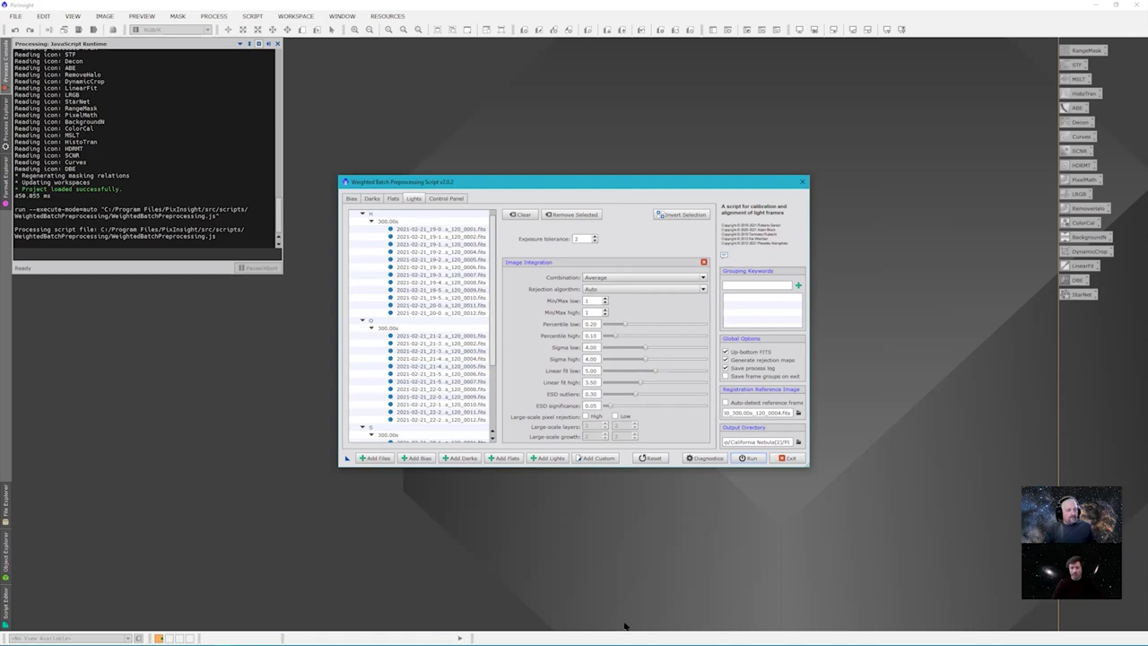
{"action": "mouse_move", "coordinate": [593, 636]}
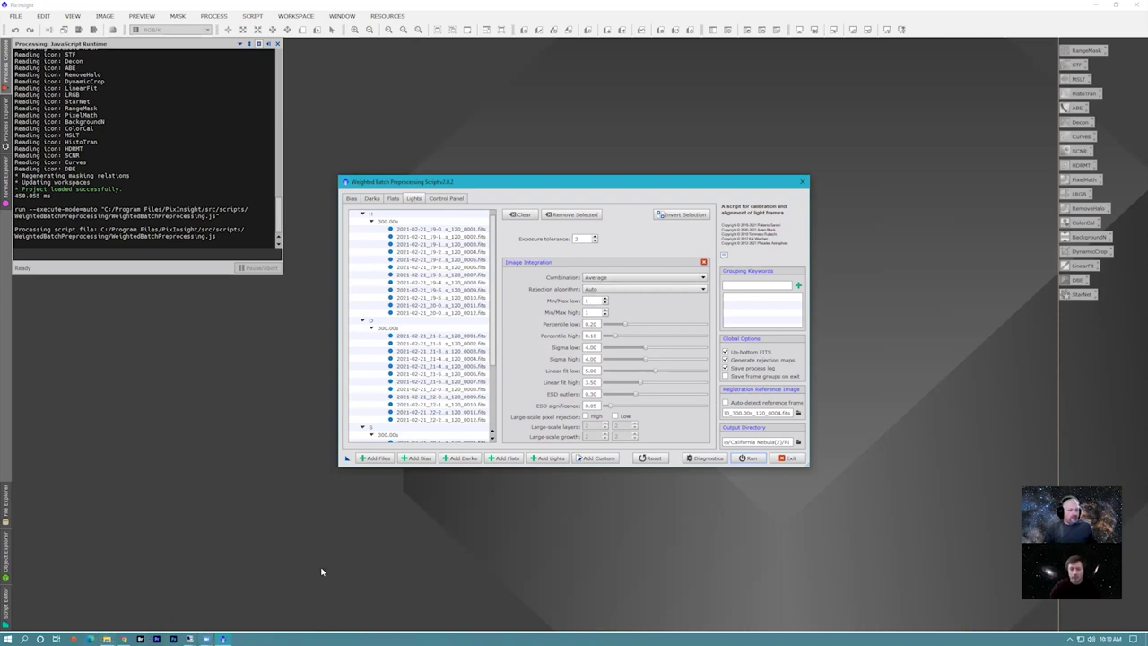
{"action": "left_click", "coordinate": [790, 459]}
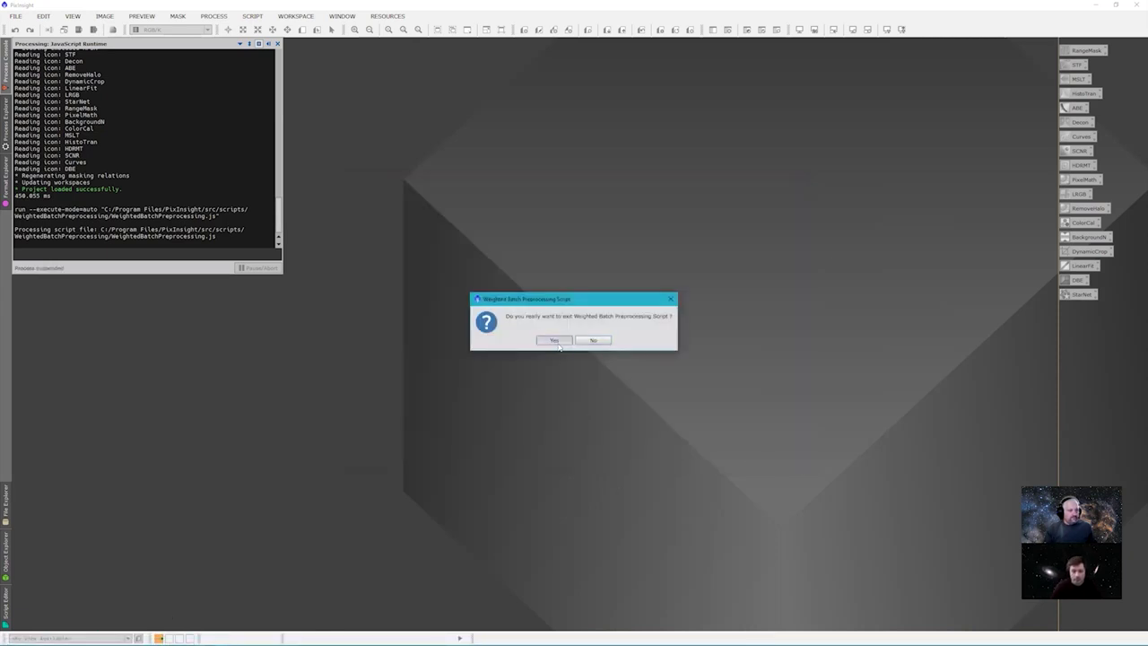
{"action": "left_click", "coordinate": [557, 339]}
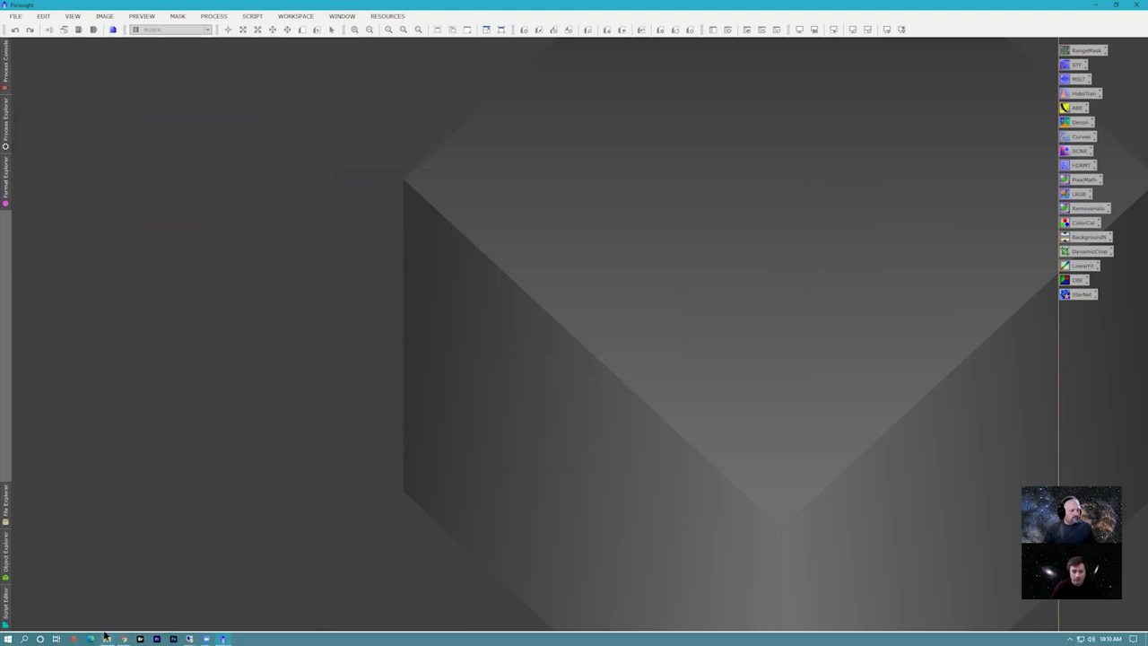
{"action": "left_click", "coordinate": [106, 638]}
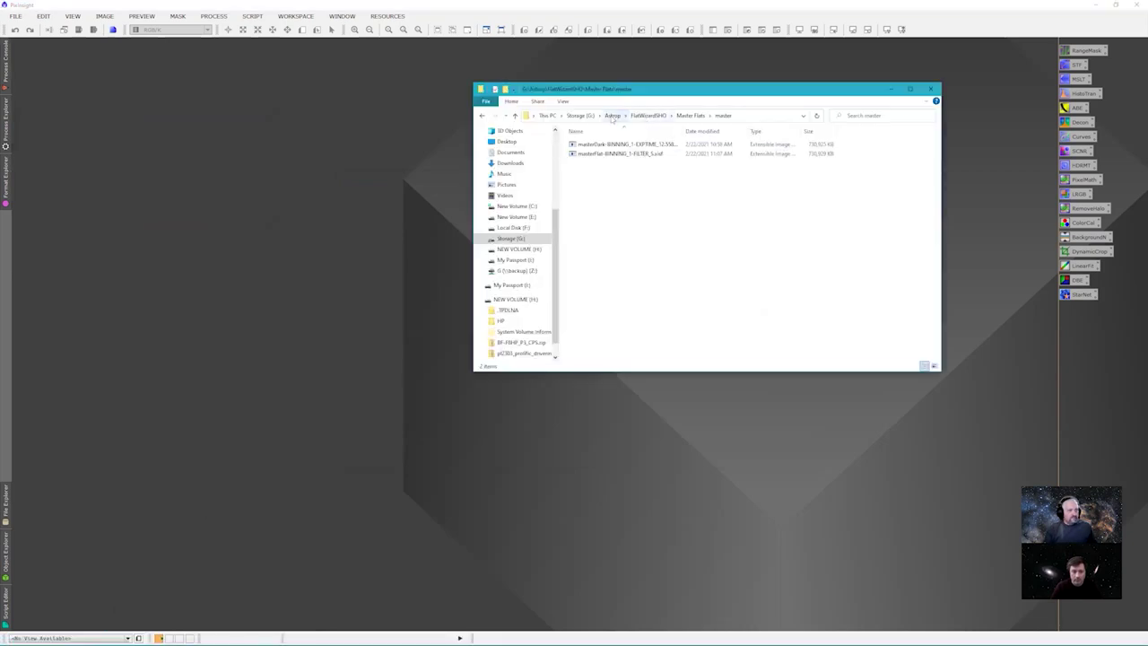
Step: Browse to Astrop > California Nebula(2) > PI > master and select the three masterLight files
{"action": "left_click", "coordinate": [613, 114]}
{"action": "double_click", "coordinate": [603, 164]}
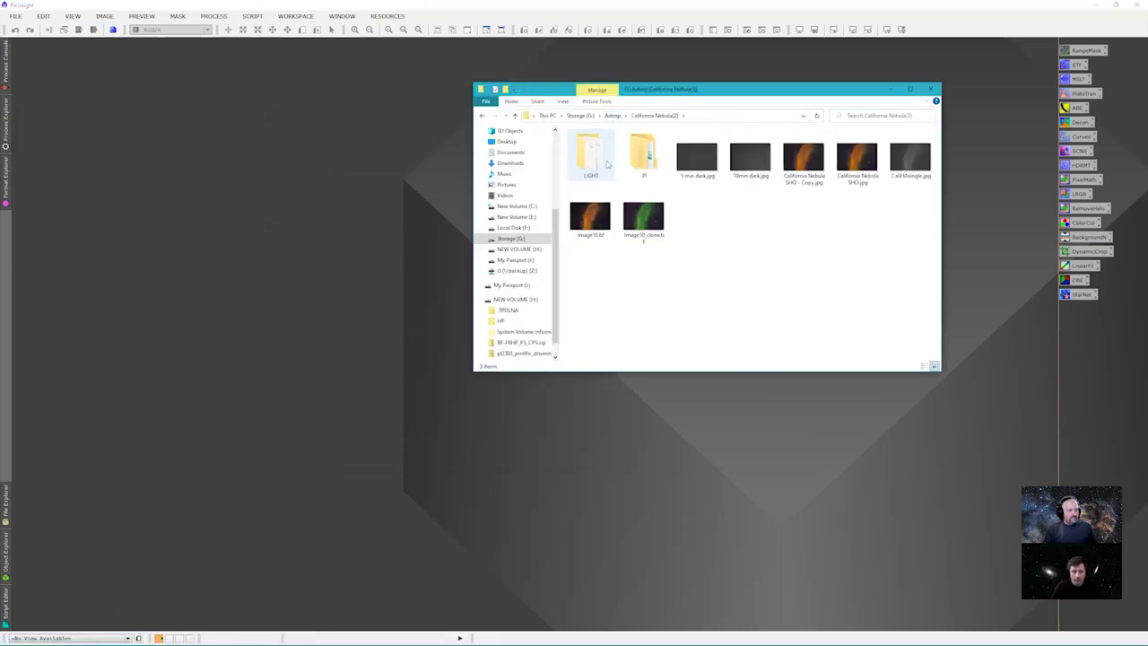
{"action": "double_click", "coordinate": [643, 155]}
{"action": "left_click", "coordinate": [609, 165]}
{"action": "double_click", "coordinate": [609, 166]}
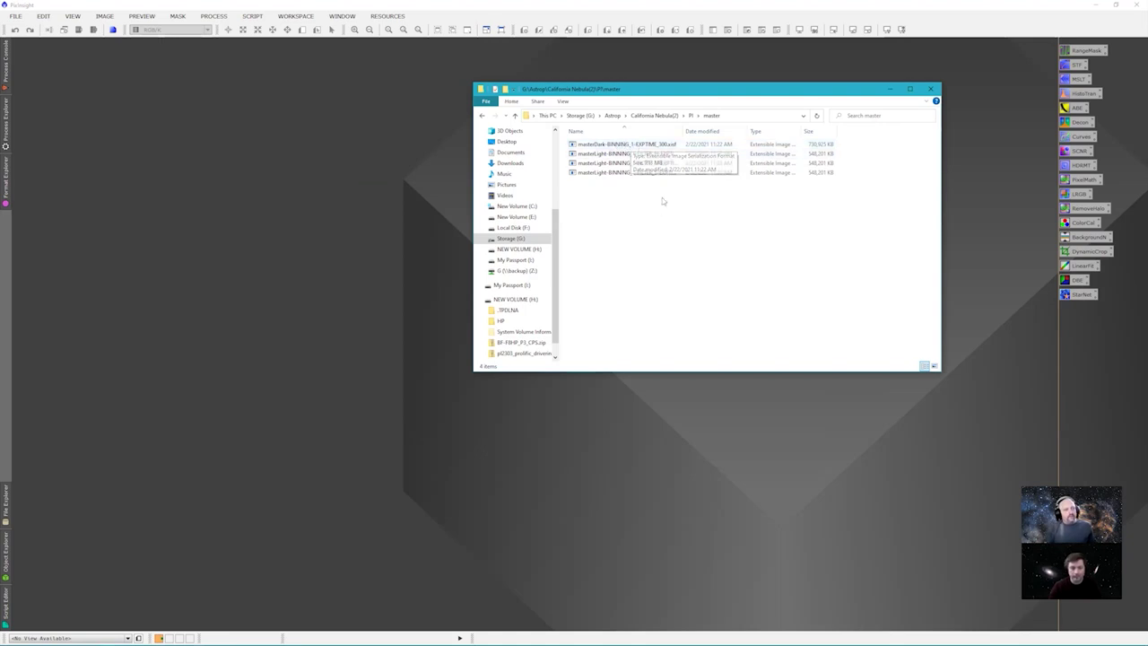
{"action": "left_click_drag", "start_coordinate": [659, 199], "coordinate": [313, 234]}
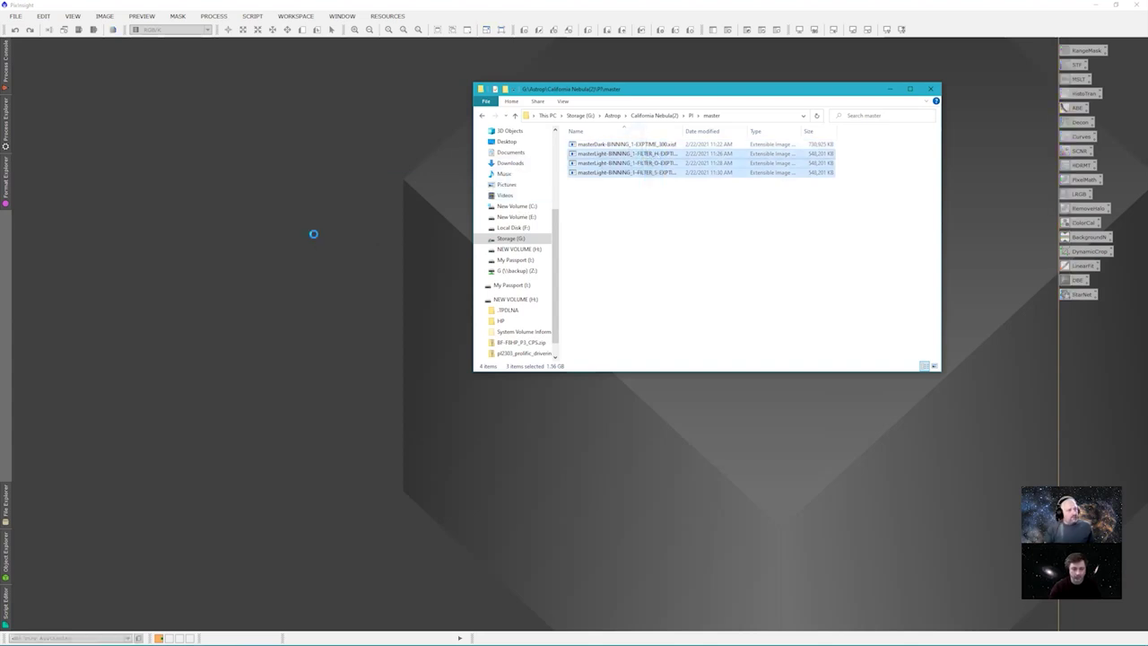
Step: Open the three masterLight files in PixInsight and view the O, S, then H images
{"action": "key", "text": "Return"}
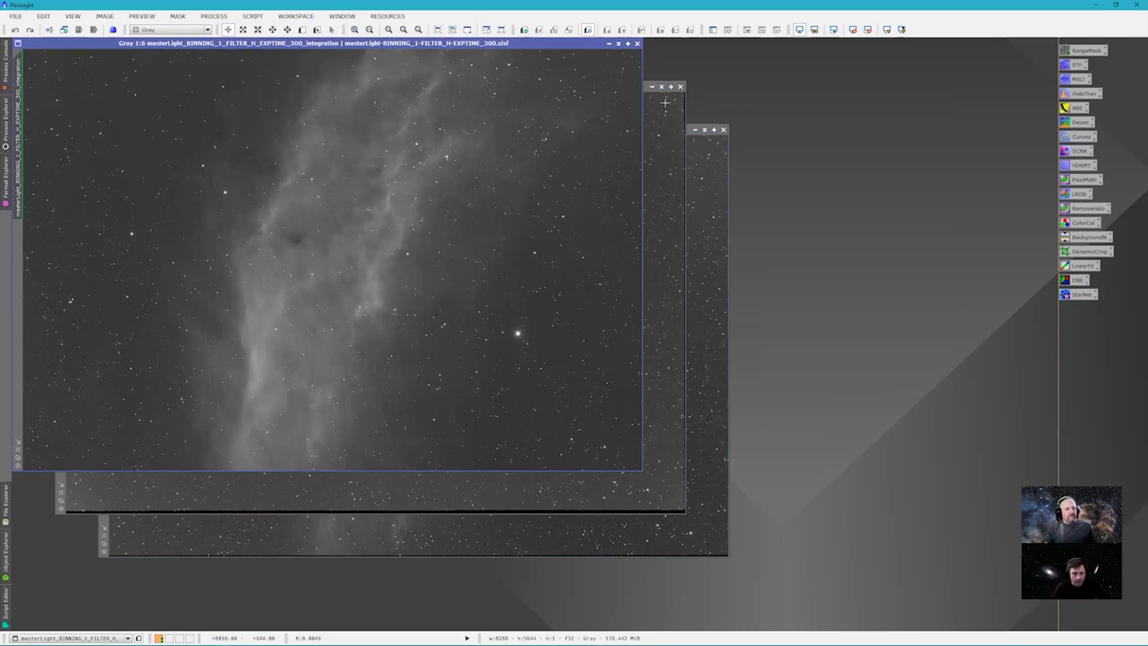
{"action": "left_click", "coordinate": [647, 116]}
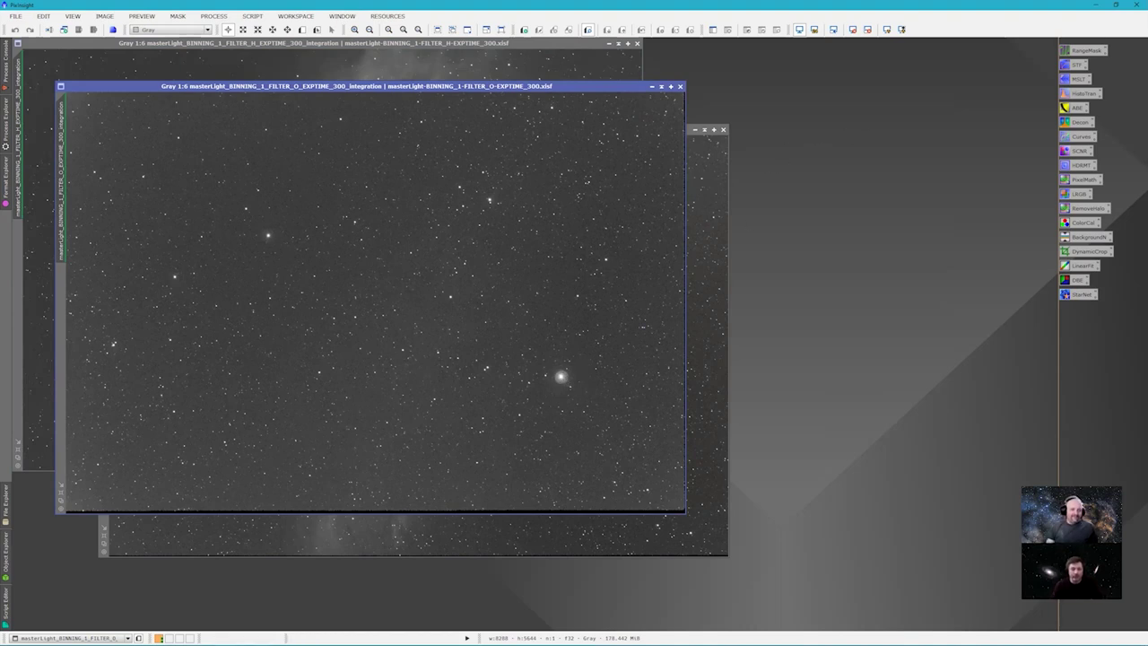
{"action": "left_click", "coordinate": [706, 229]}
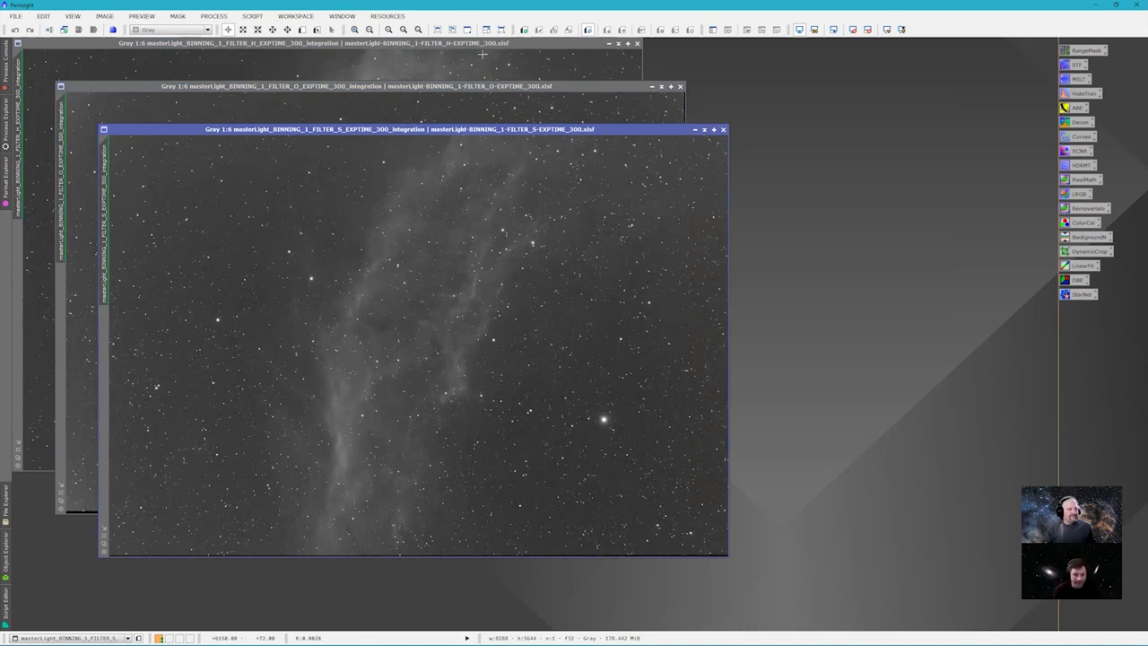
{"action": "left_click", "coordinate": [514, 45]}
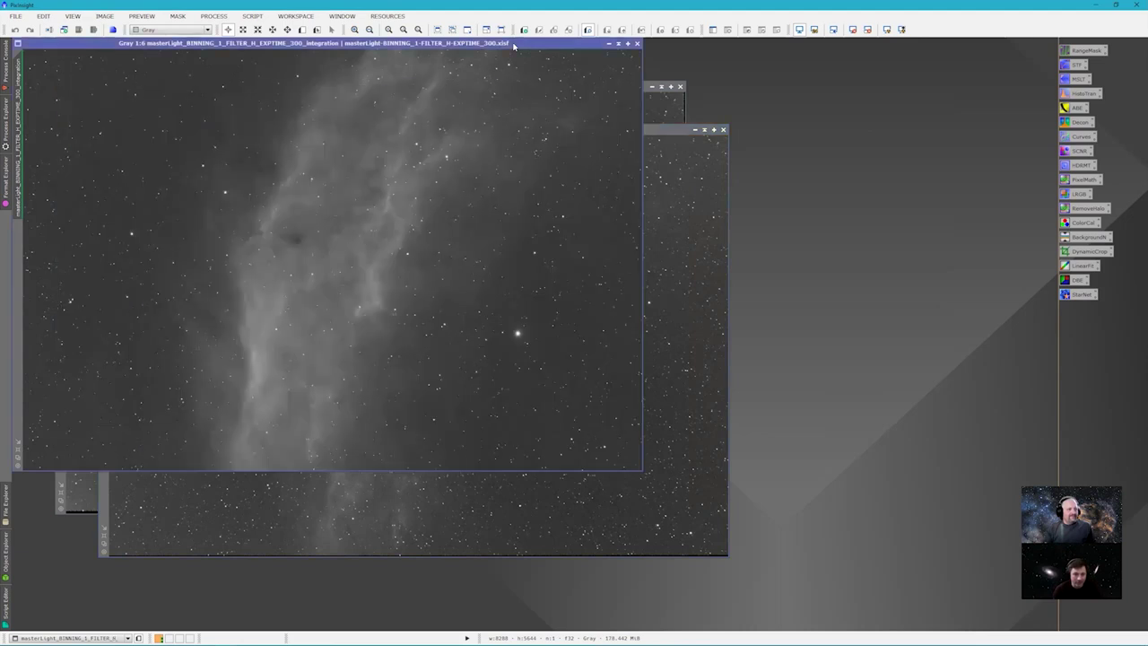